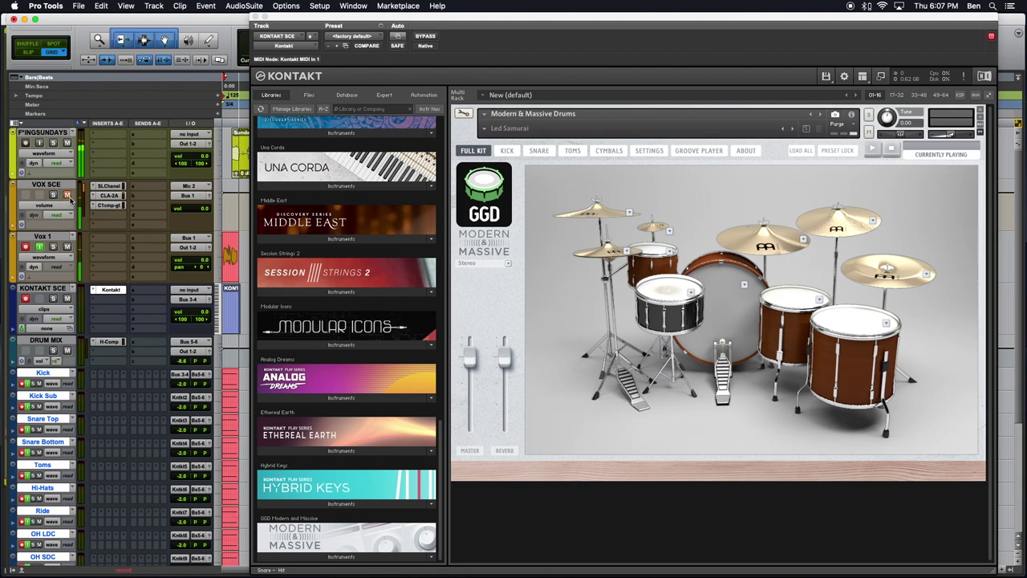
Step: Move the Kontakt window aside to examine the KONTAKT SCE and drum tracks in the Edit window, and bring it back
drag(441, 14, 353, 7)
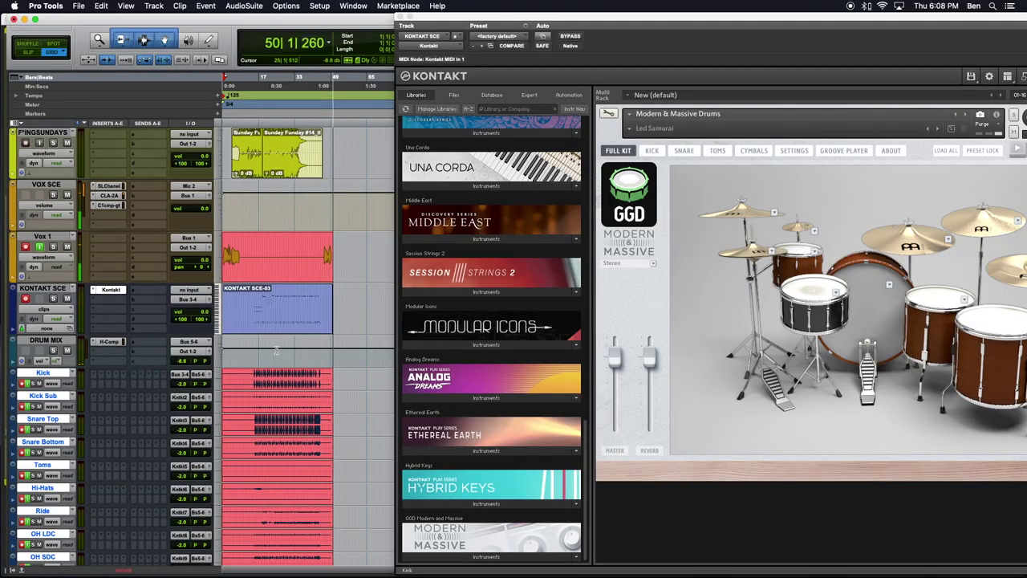
scroll(293, 387, down, 5)
scroll(292, 388, up, 1)
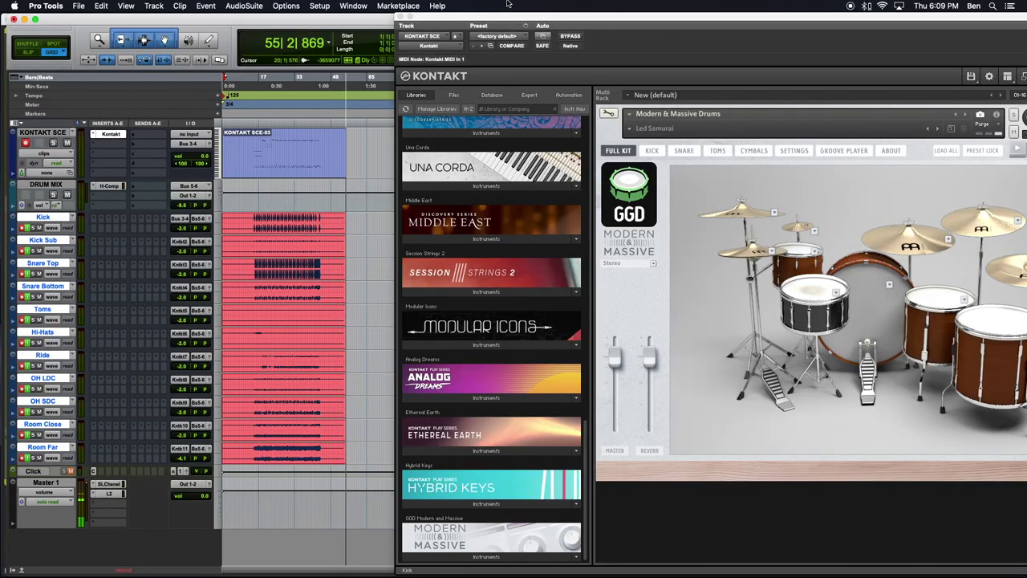
drag(509, 10, 283, 5)
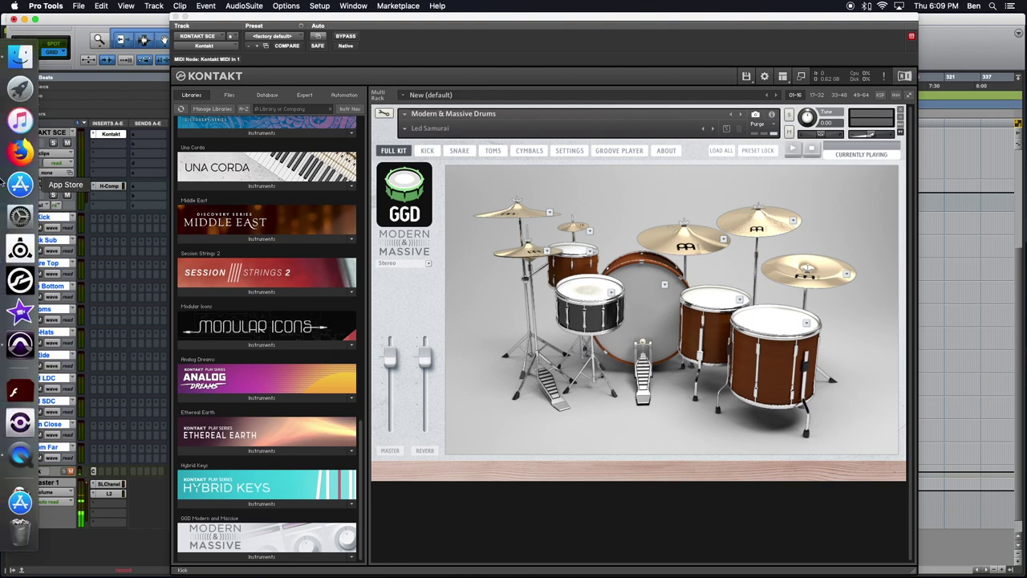
Step: Switch to Firefox and open the Native Instruments website
mouse_move(2, 158)
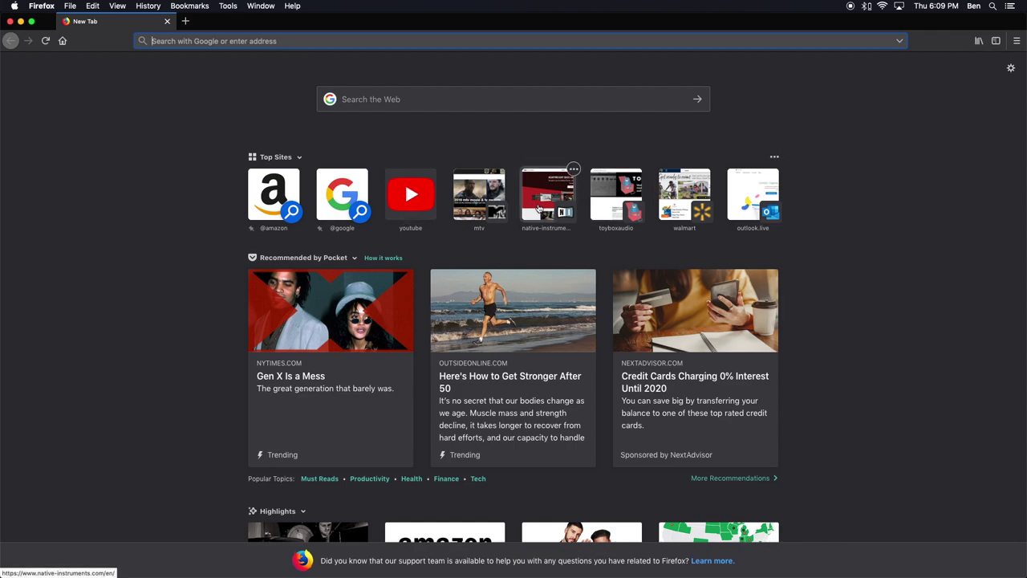
click(540, 209)
click(185, 21)
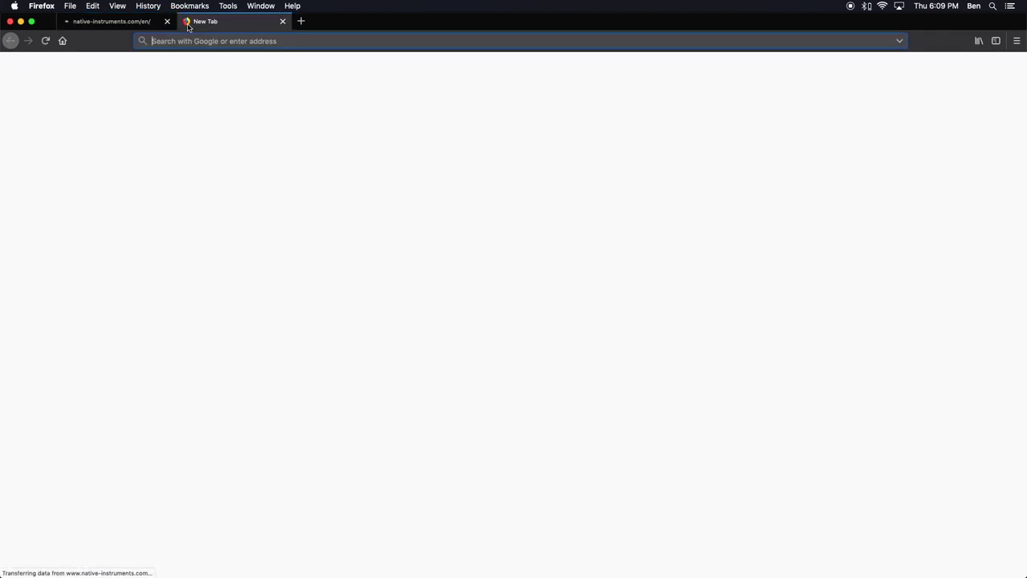
text(band)
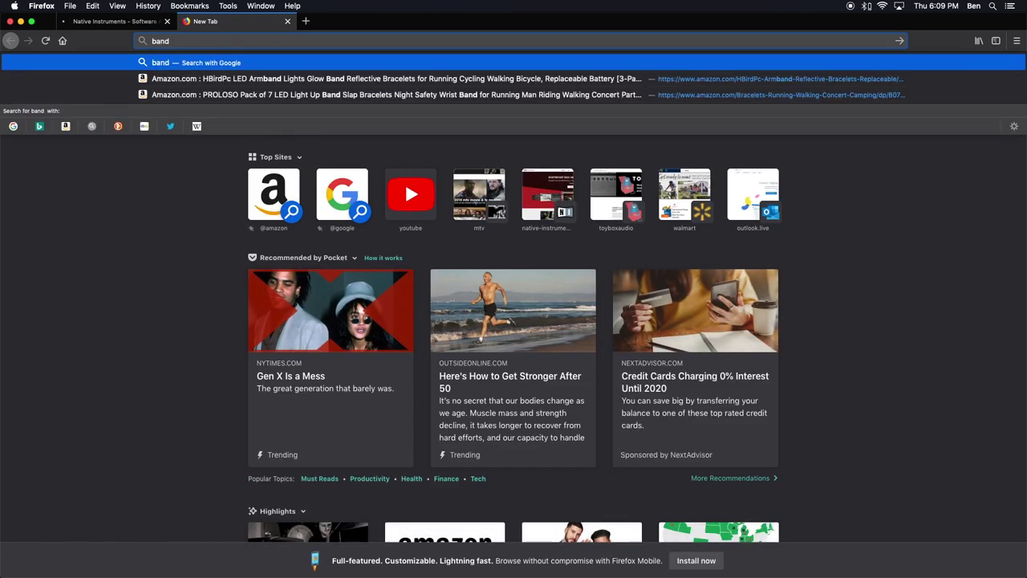
text( prophecy)
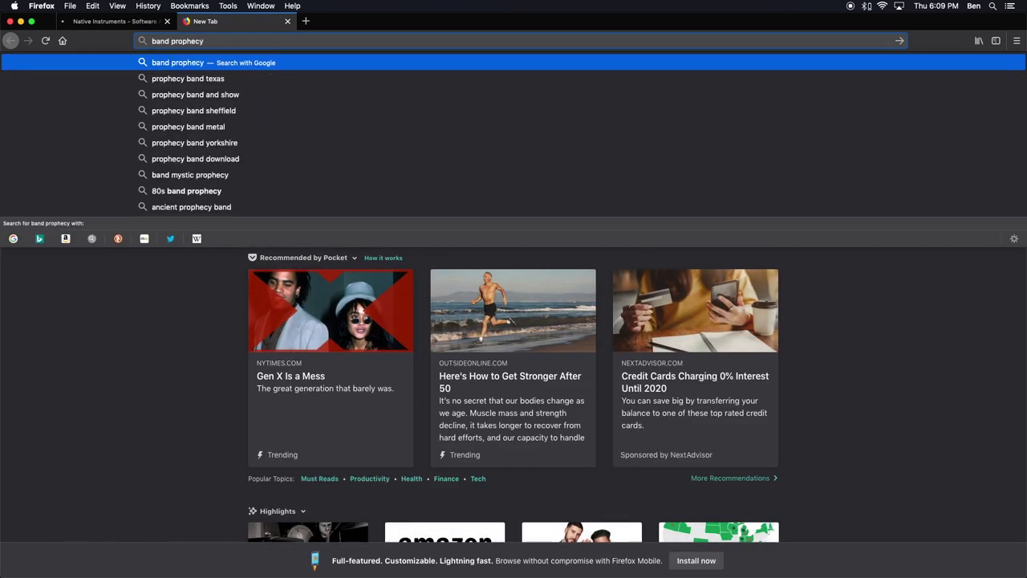
key(Return)
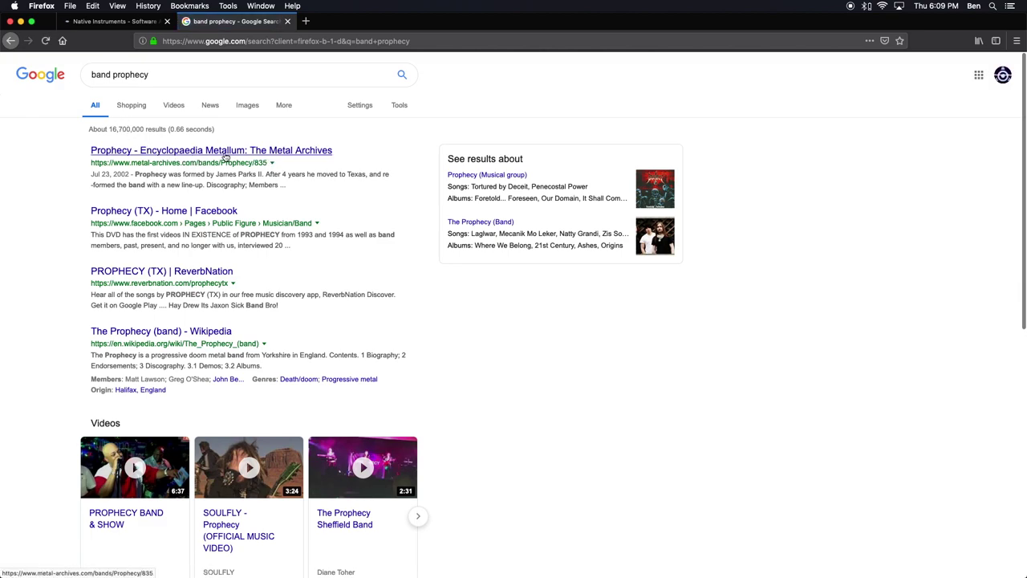
click(207, 41)
text(G)
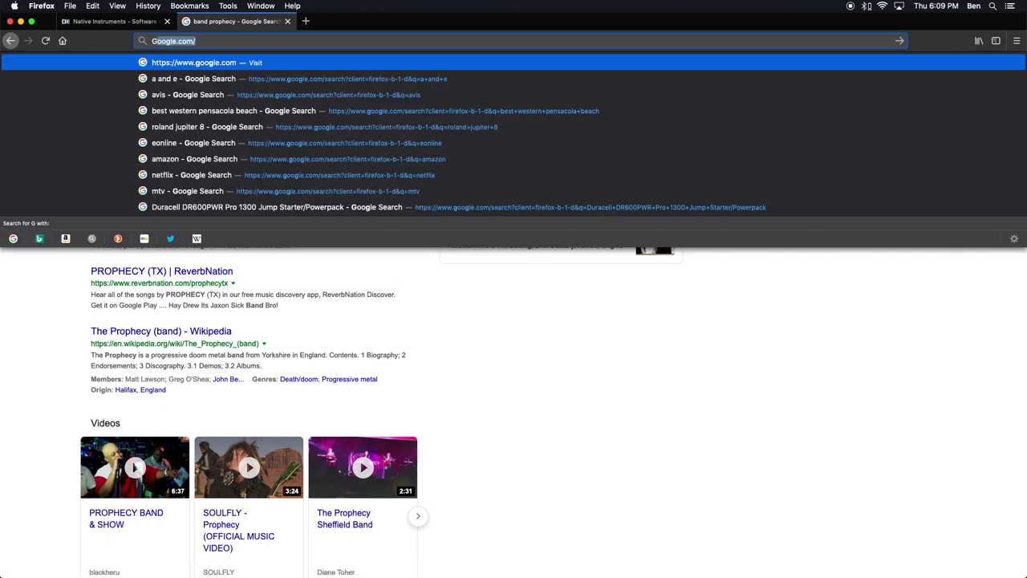
key(BackSpace)
key(BackSpace)
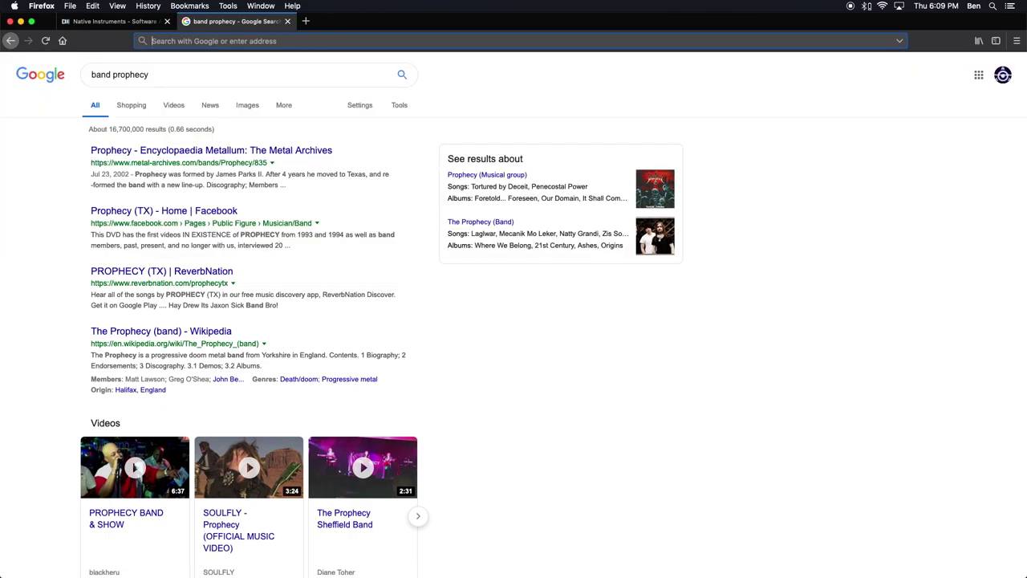
key(super+w)
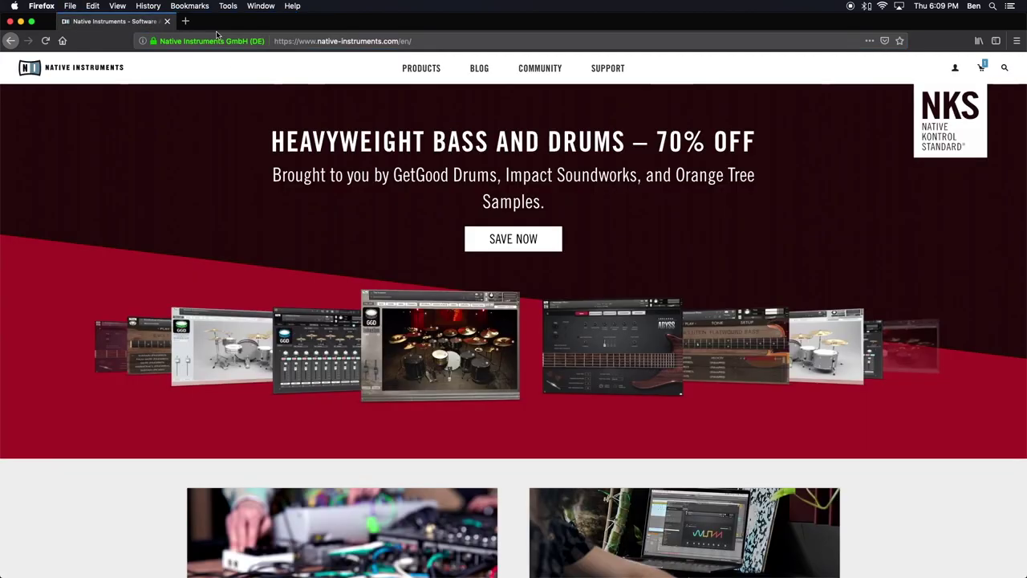
Step: Open the Heavyweight Bass and Drums special, examine its individual instrument offers, and return to Pro Tools
scroll(485, 307, down, 2)
scroll(486, 306, up, 2)
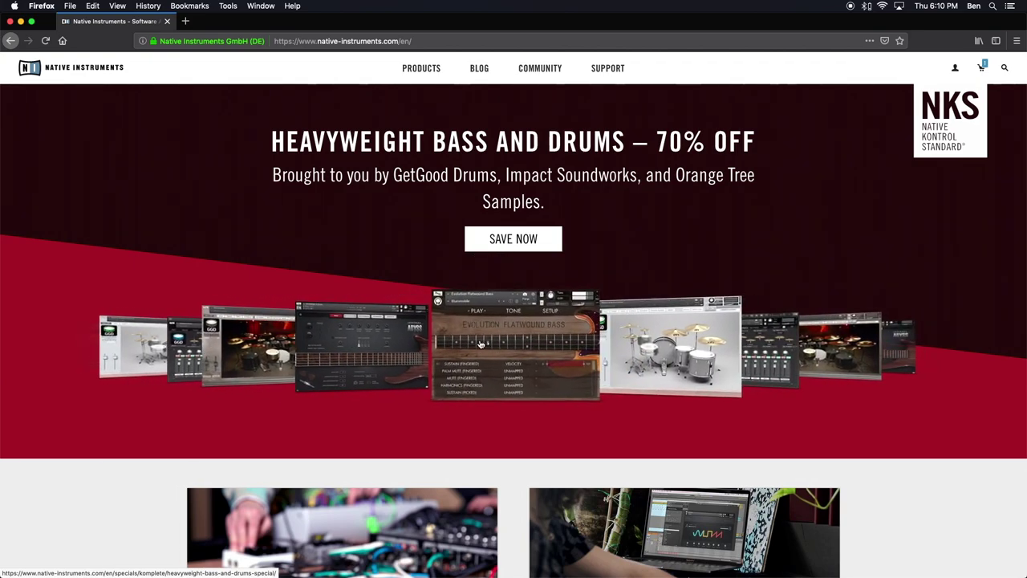
click(531, 346)
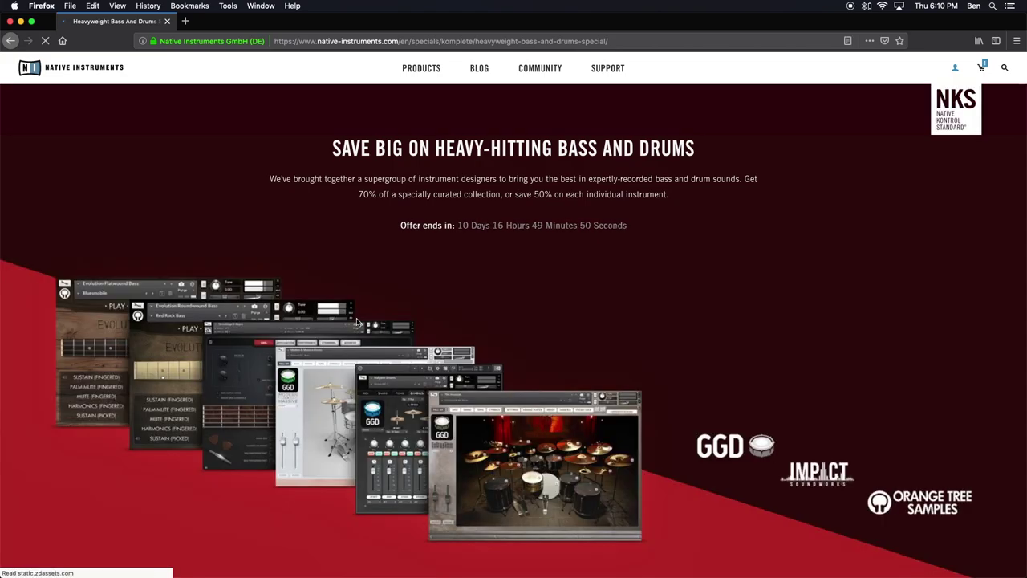
scroll(357, 320, down, 3)
scroll(357, 321, down, 10)
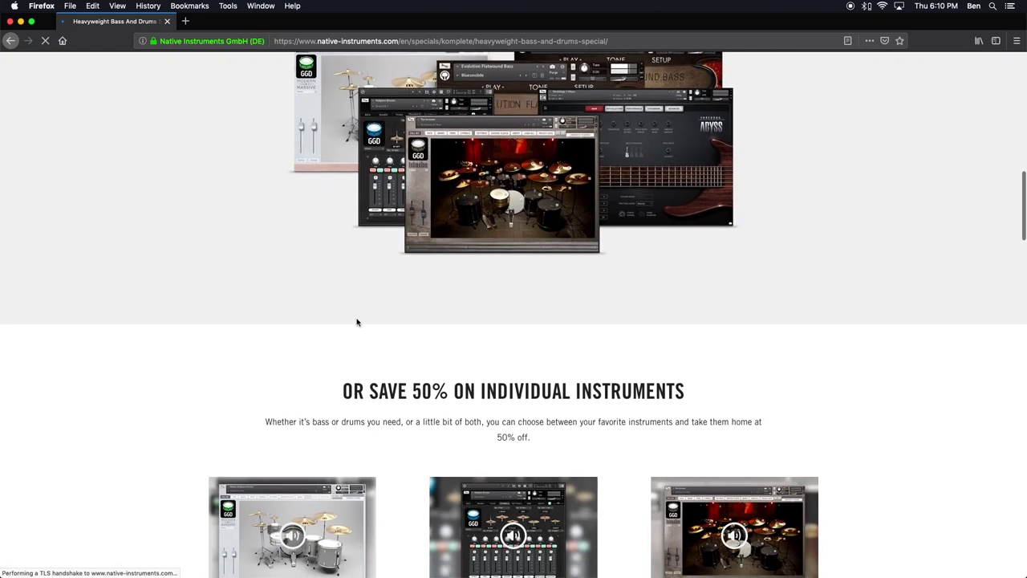
scroll(357, 322, down, 3)
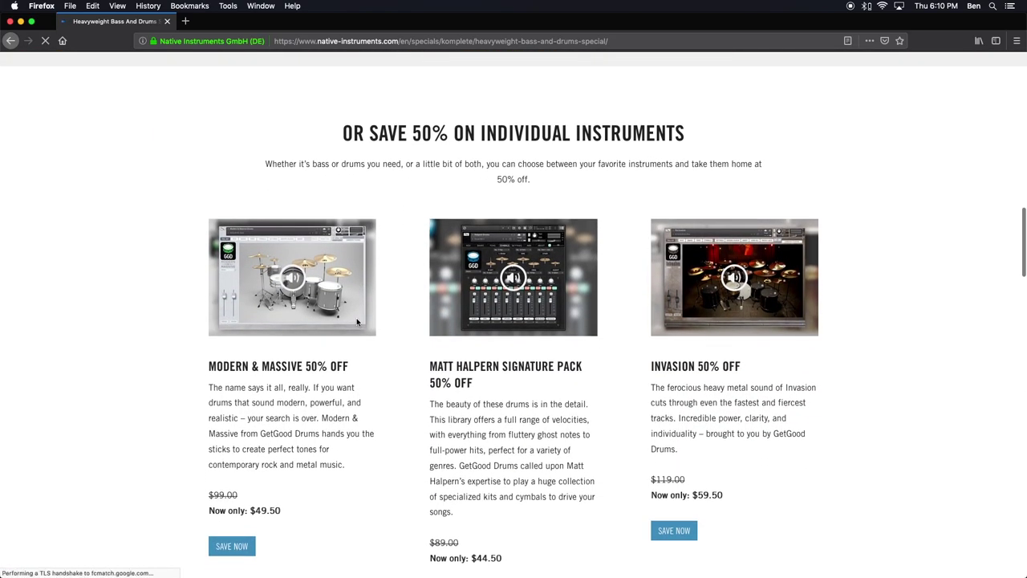
scroll(357, 322, down, 1)
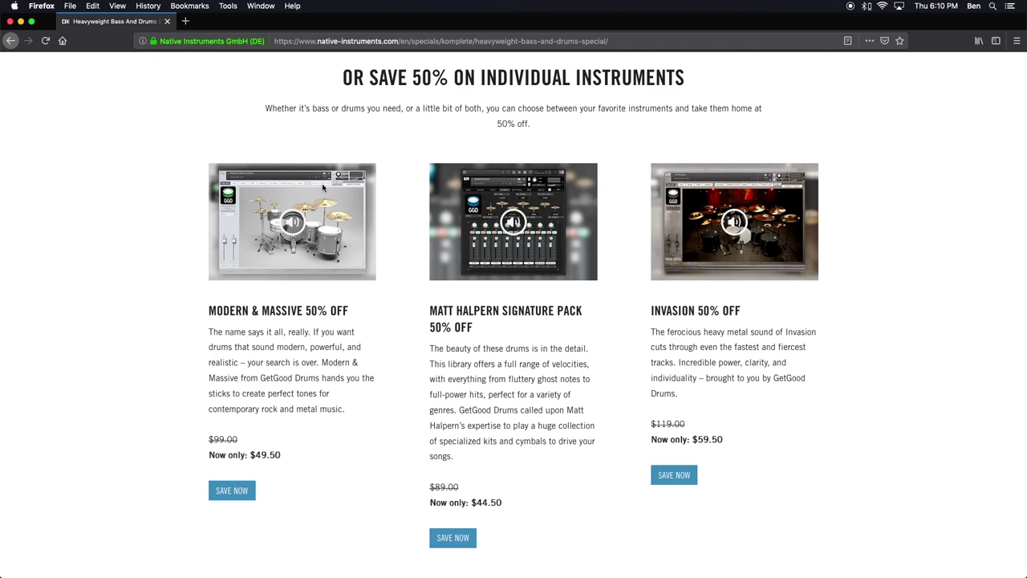
click(20, 22)
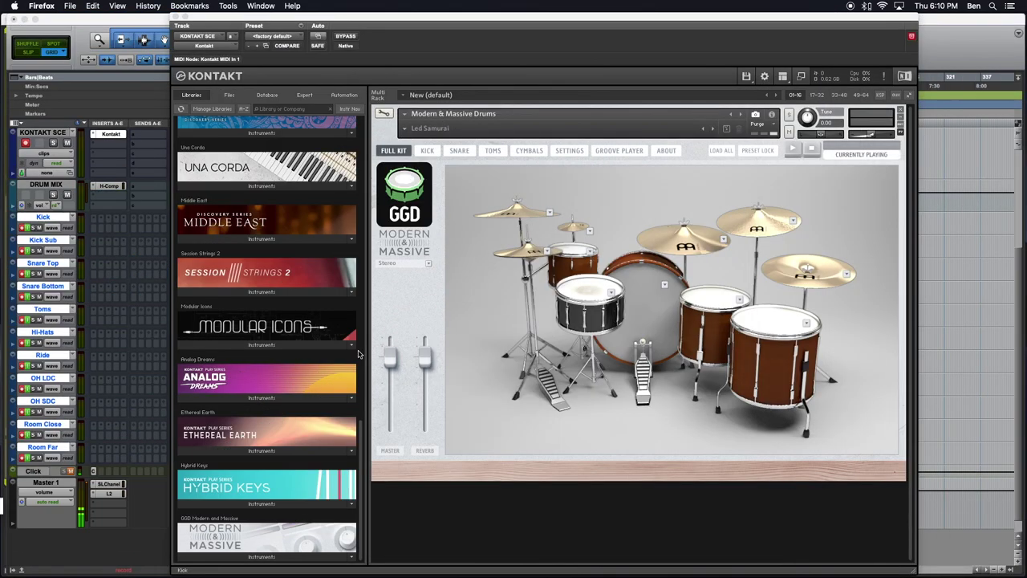
Step: Uncover the drum tracks and their recorded regions by moving the Kontakt window, and bring the instrument back into full view
click(272, 16)
drag(273, 16, 448, 8)
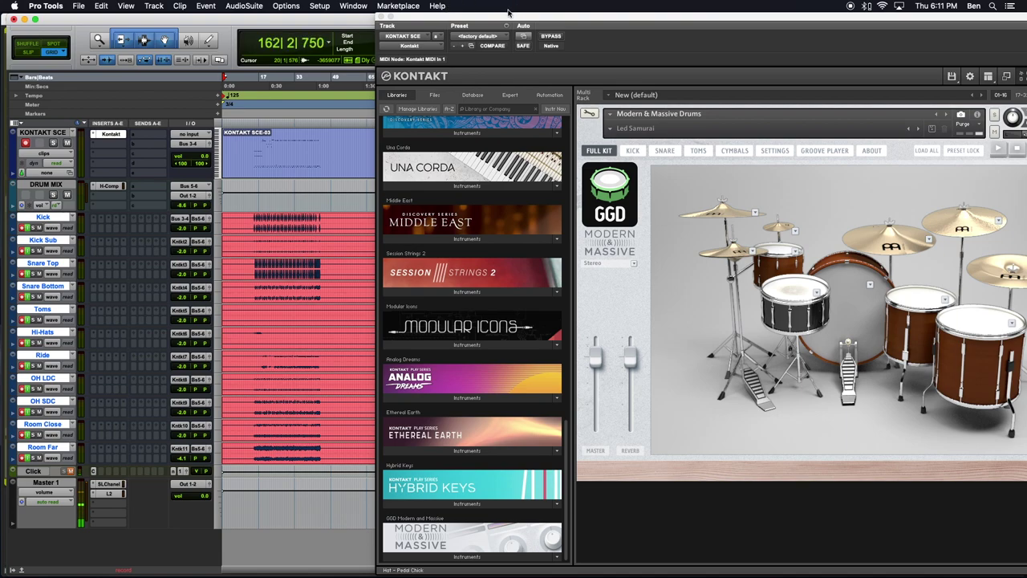
drag(477, 13, 209, 11)
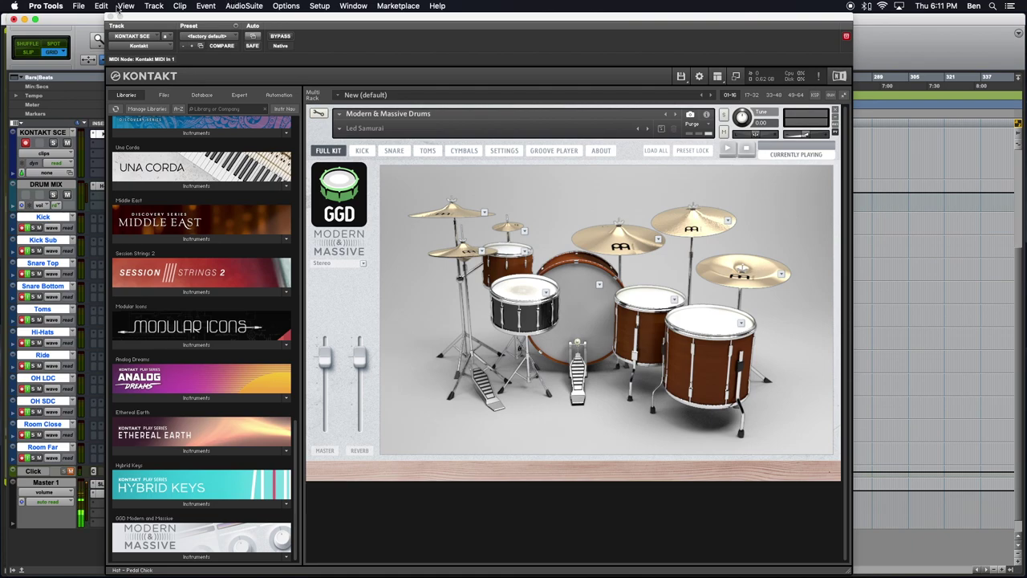
drag(157, 16, 472, 6)
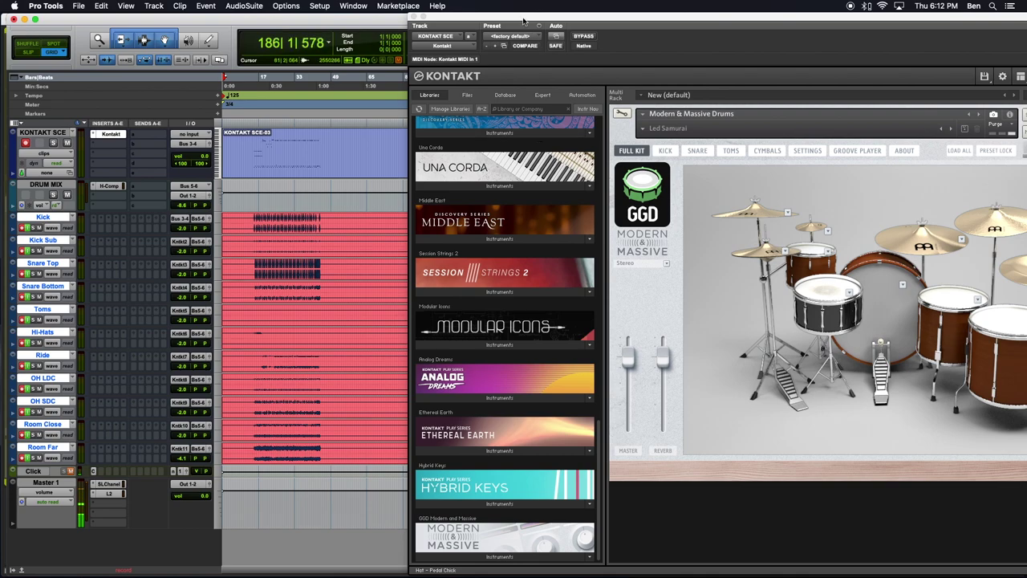
drag(528, 18, 204, 6)
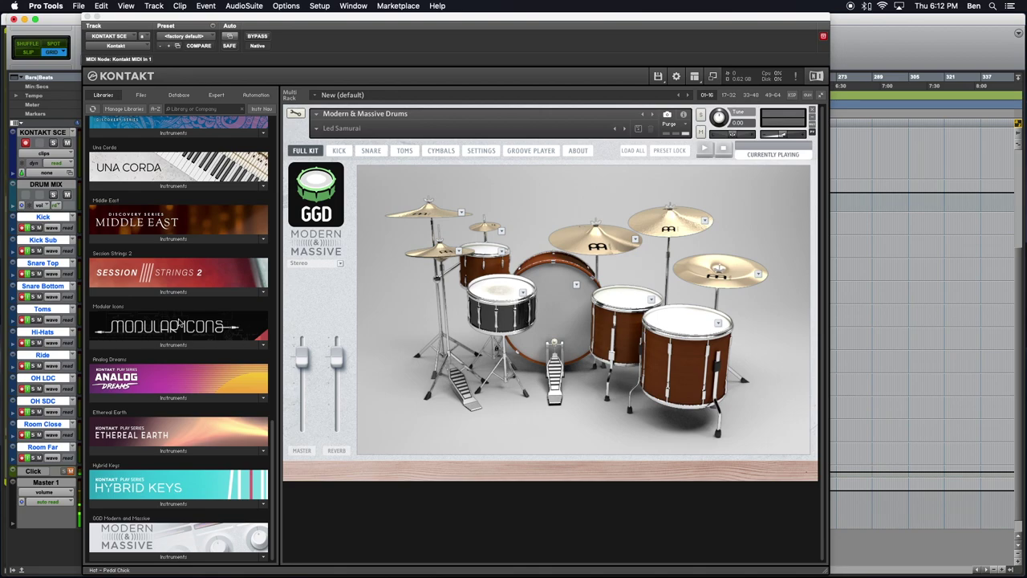
Step: Look through the installed instrument libraries in Kontakt's browser, returning to GGD Modern and Massive
scroll(181, 322, up, 15)
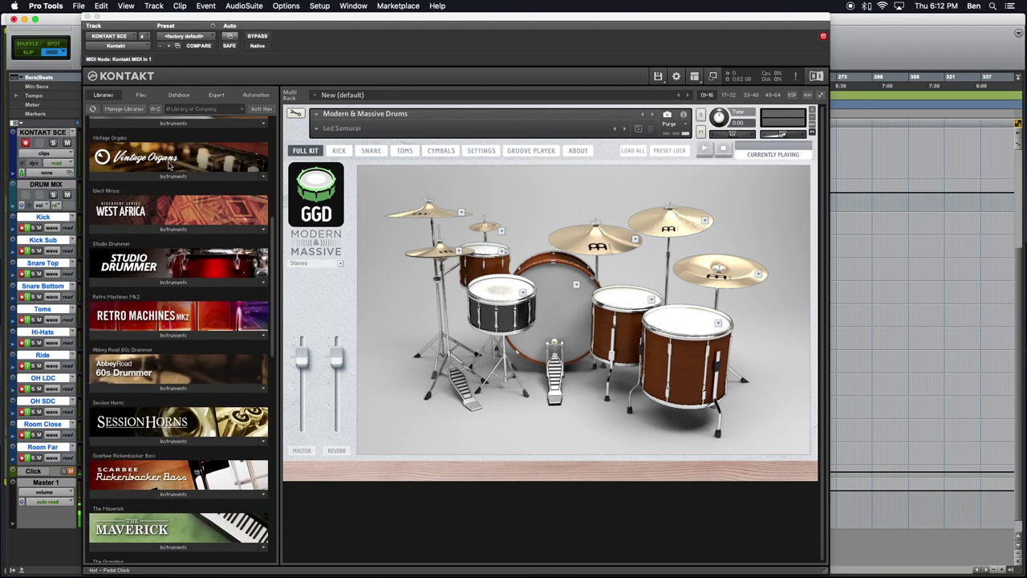
scroll(192, 171, up, 8)
scroll(192, 171, down, 20)
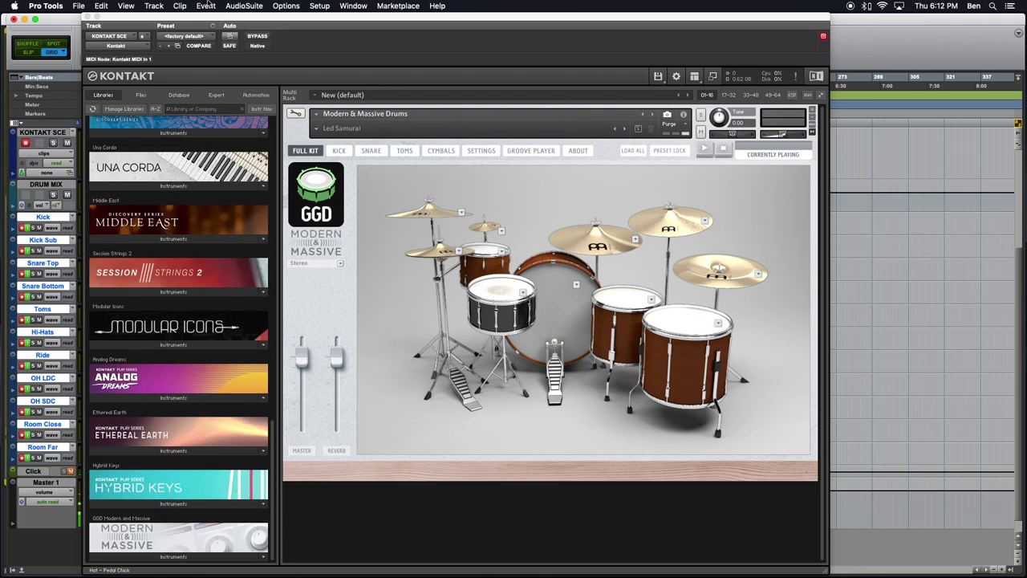
Step: Move the Kontakt window clear of the tracks and select only the KONTAKT SCE track
drag(144, 16, 496, 7)
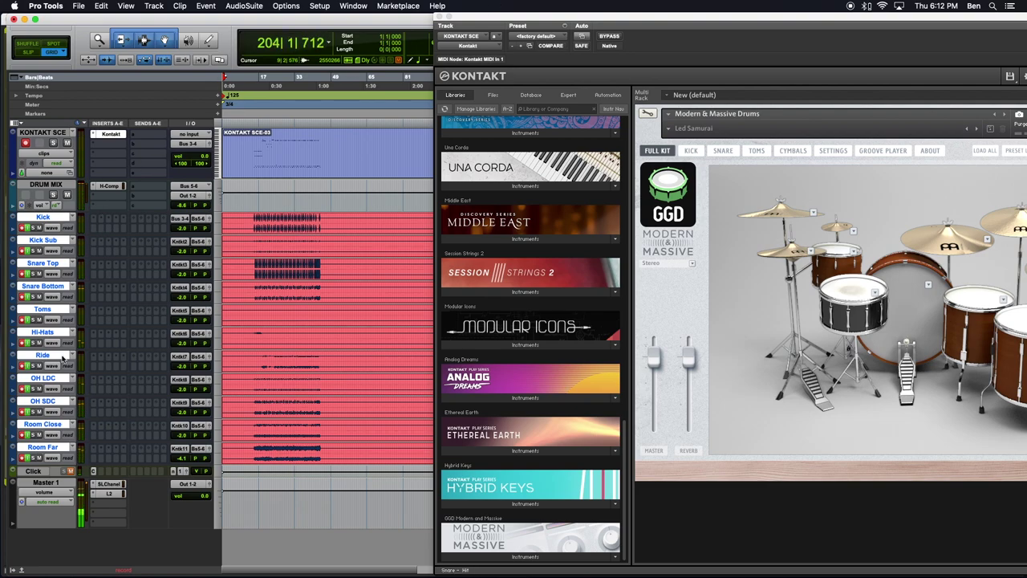
click(55, 134)
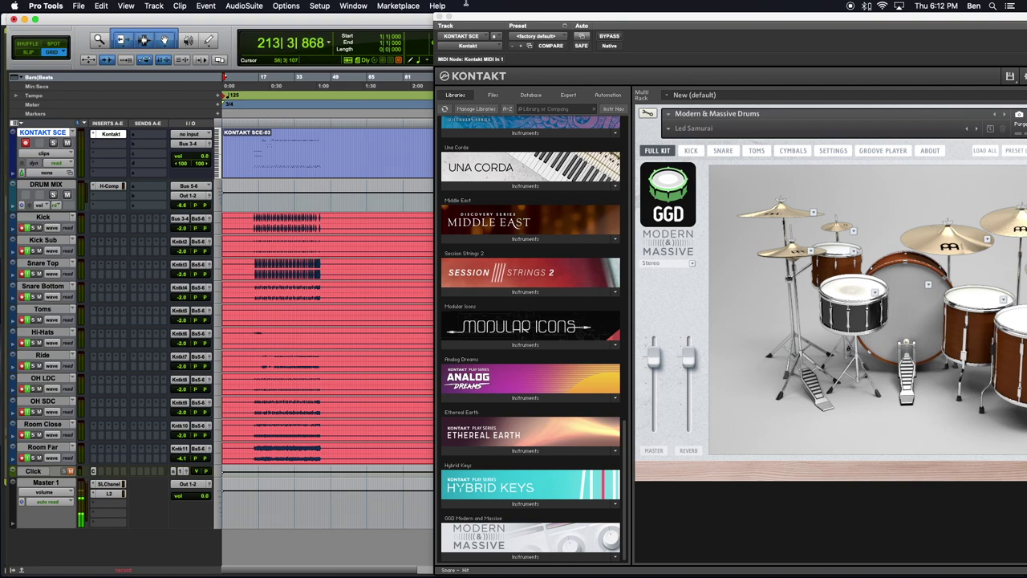
Step: Reposition the Kontakt window over the timeline so the whole drum kit shows beside the track names
drag(542, 16, 192, 5)
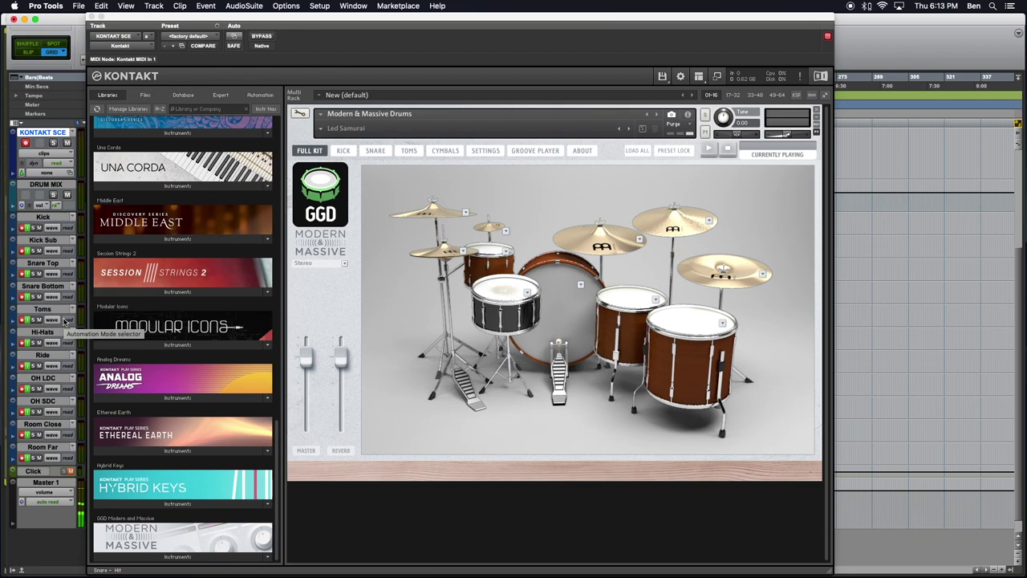
drag(179, 16, 276, 22)
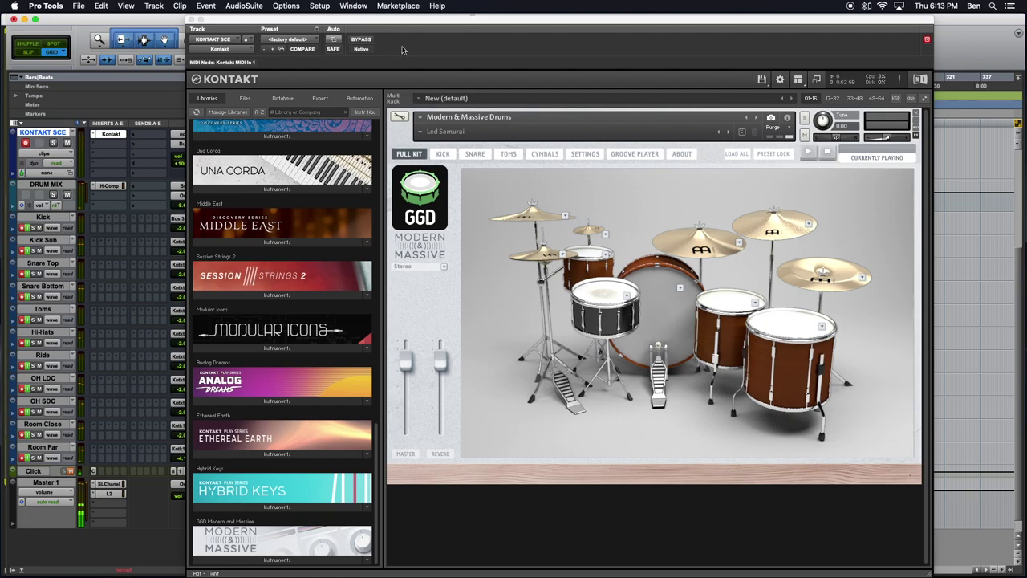
drag(473, 9, 399, 4)
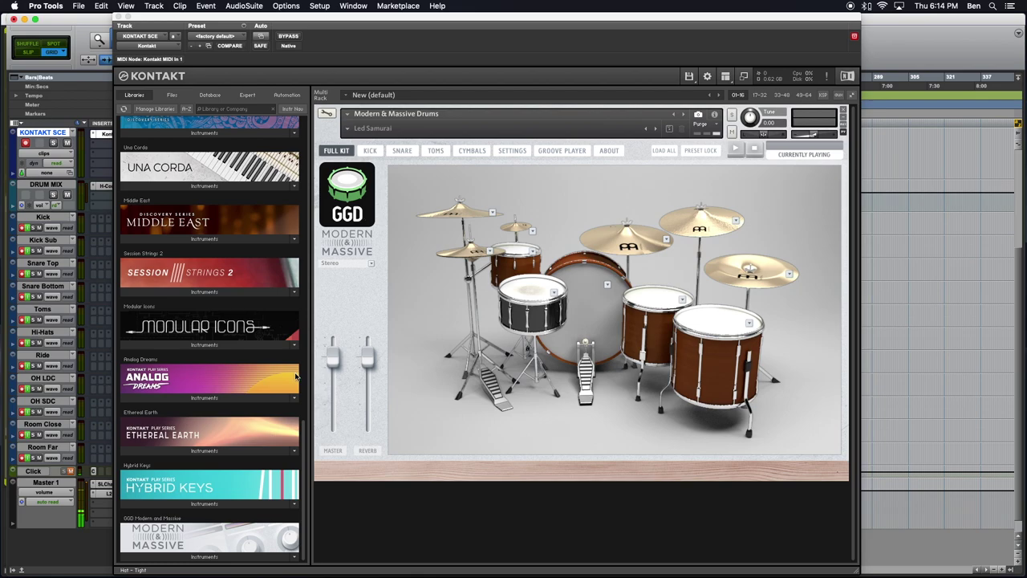
drag(419, 21, 395, 3)
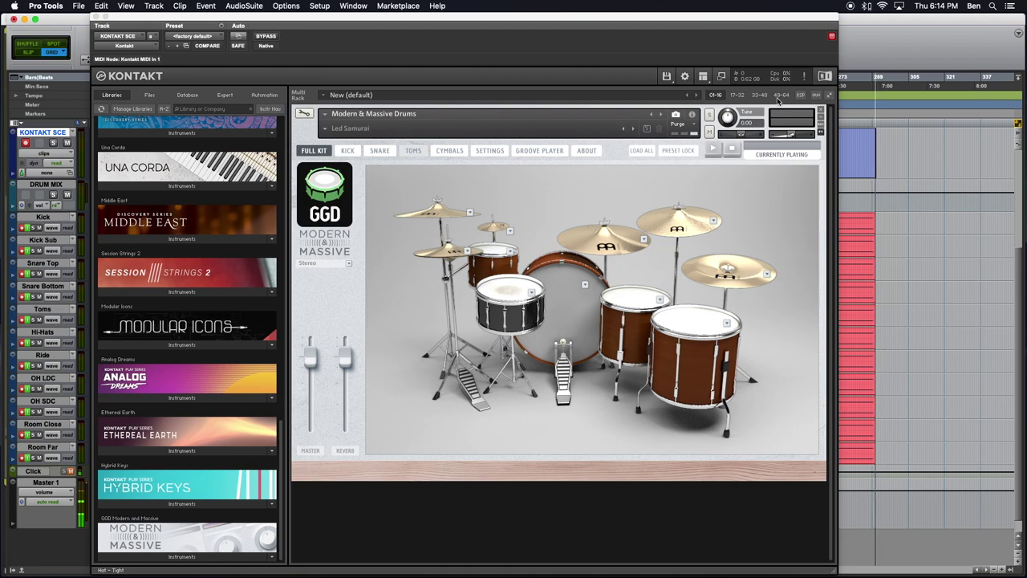
Step: Show Kontakt's virtual keyboard and audition the kick, snare, side stick, rack tom and floor tom sounds on it
click(703, 76)
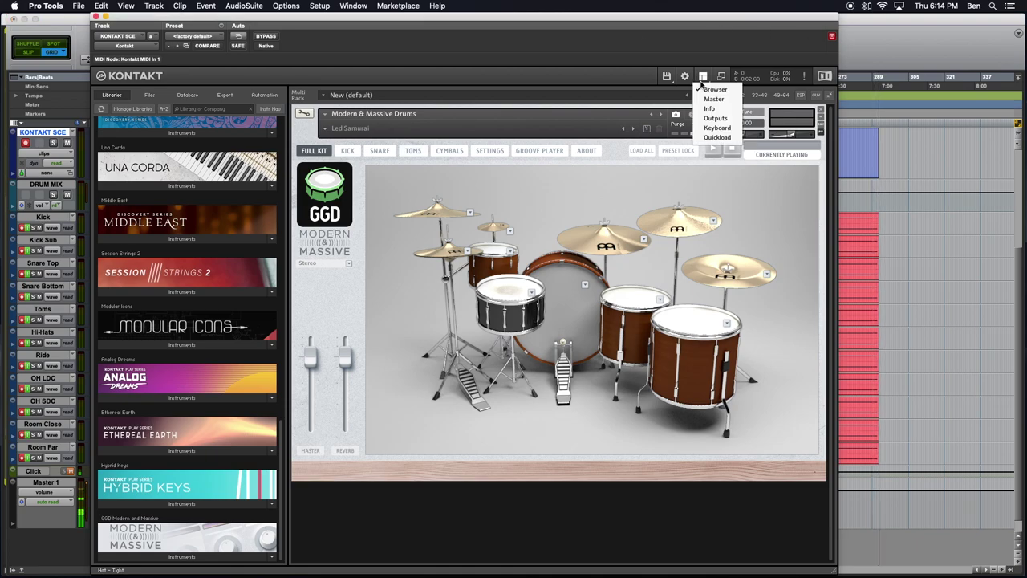
click(717, 127)
click(416, 559)
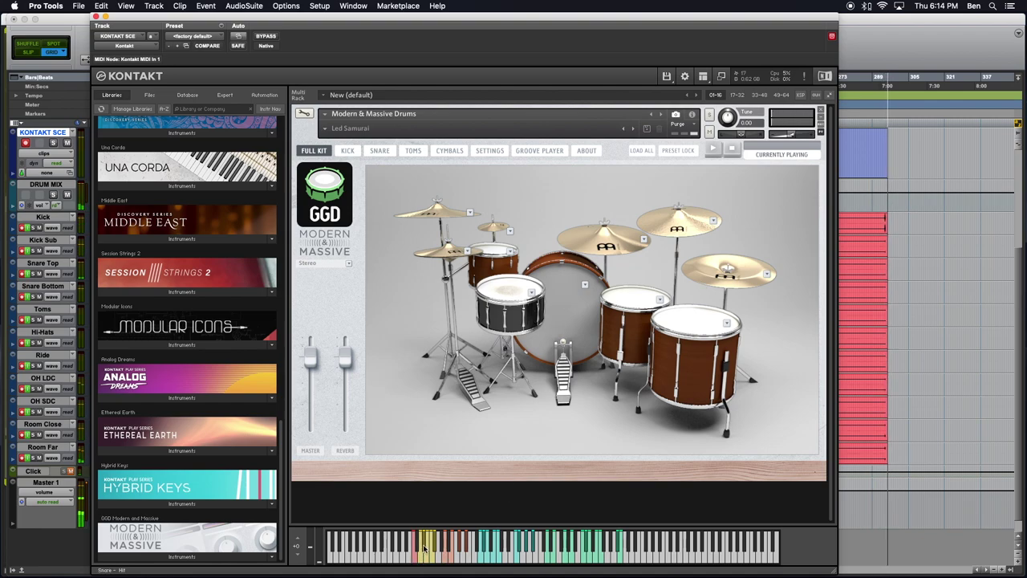
click(444, 558)
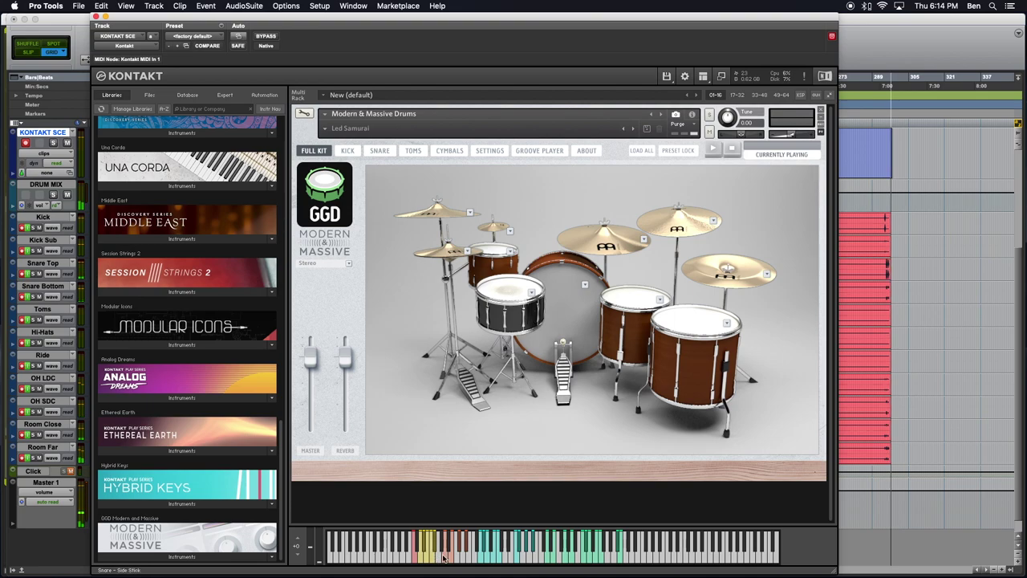
click(426, 548)
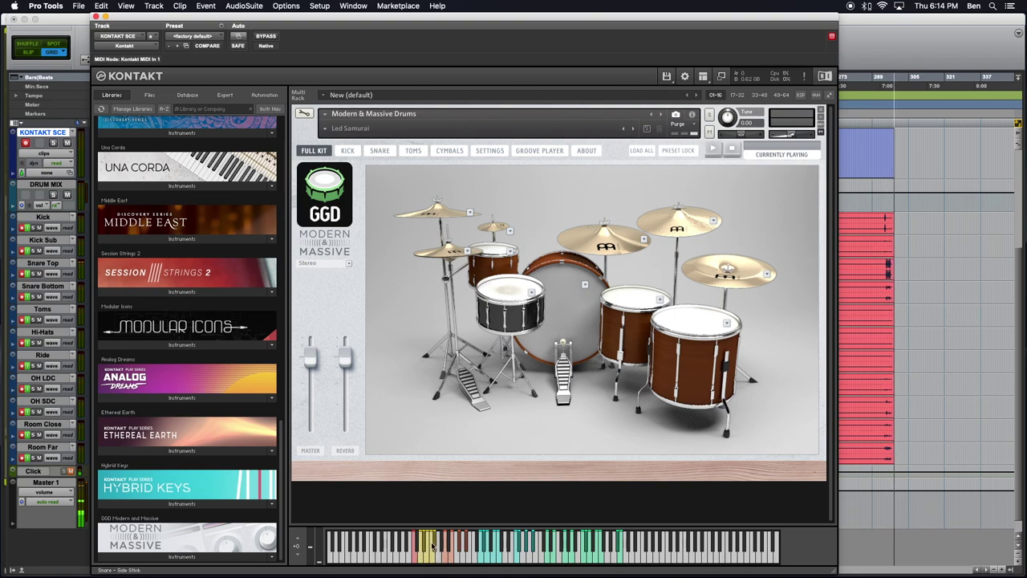
click(453, 558)
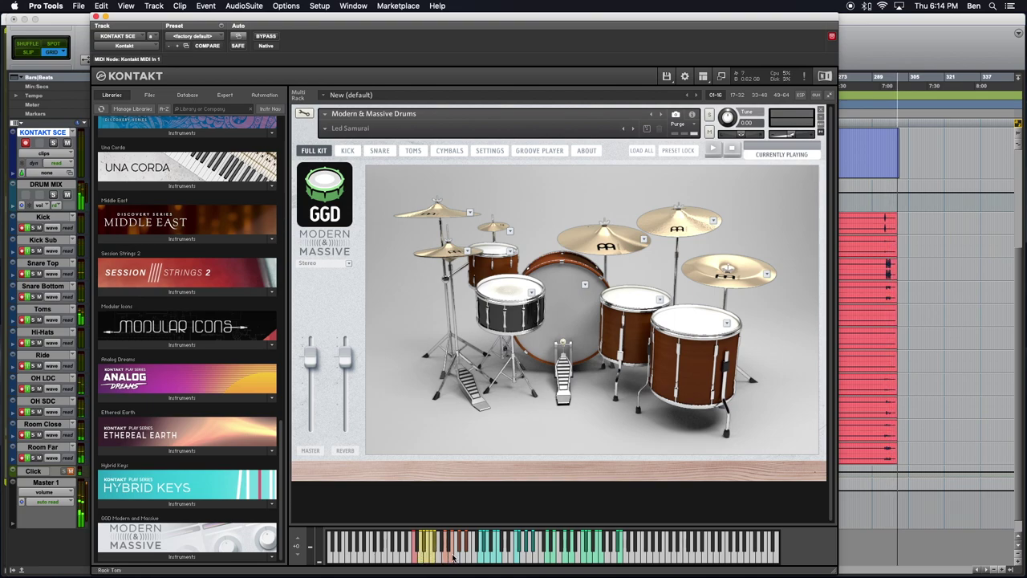
click(477, 562)
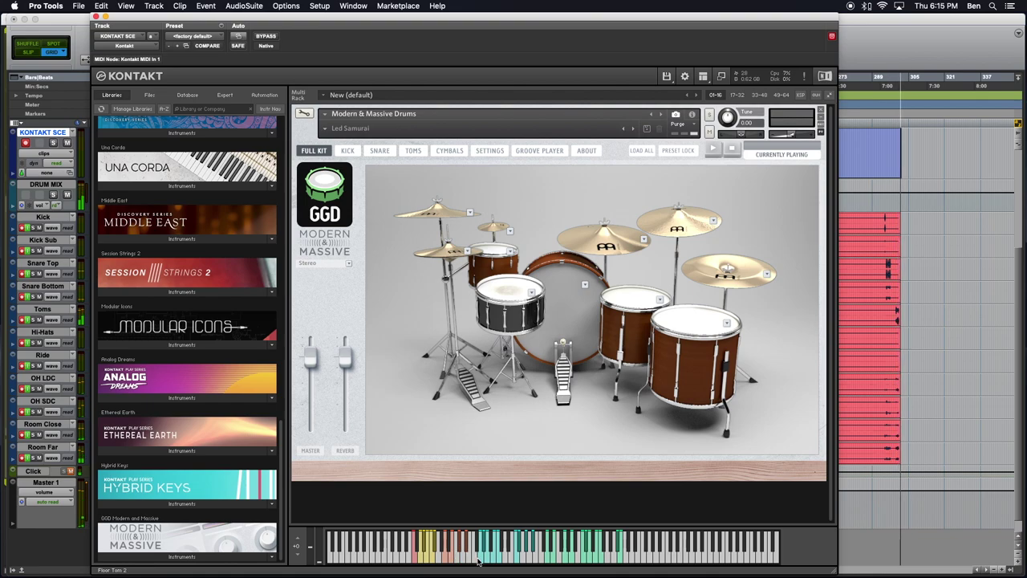
Step: Audition the closed hi-hat sounds, from loose to tight, on the virtual keyboard
click(492, 562)
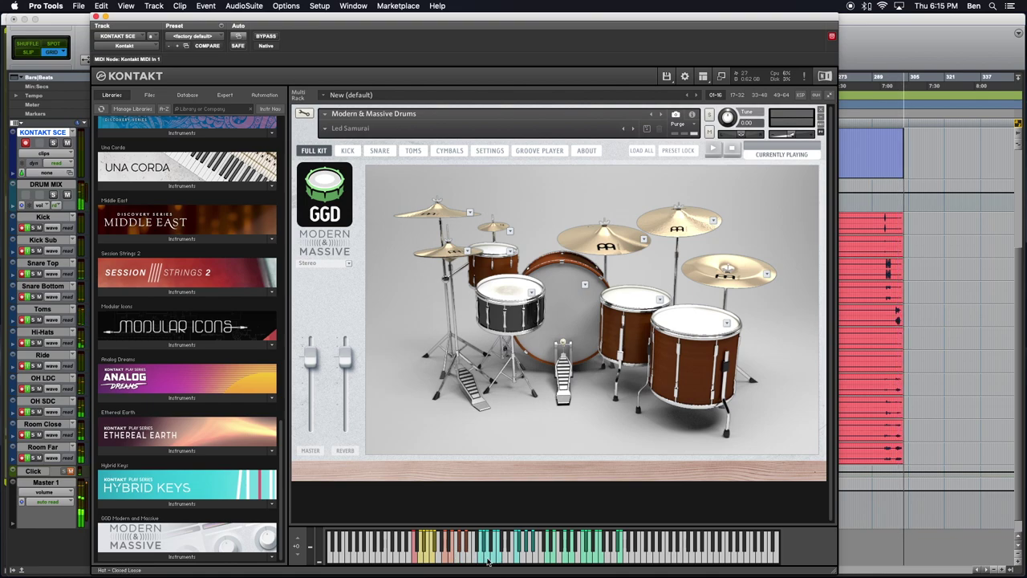
click(483, 559)
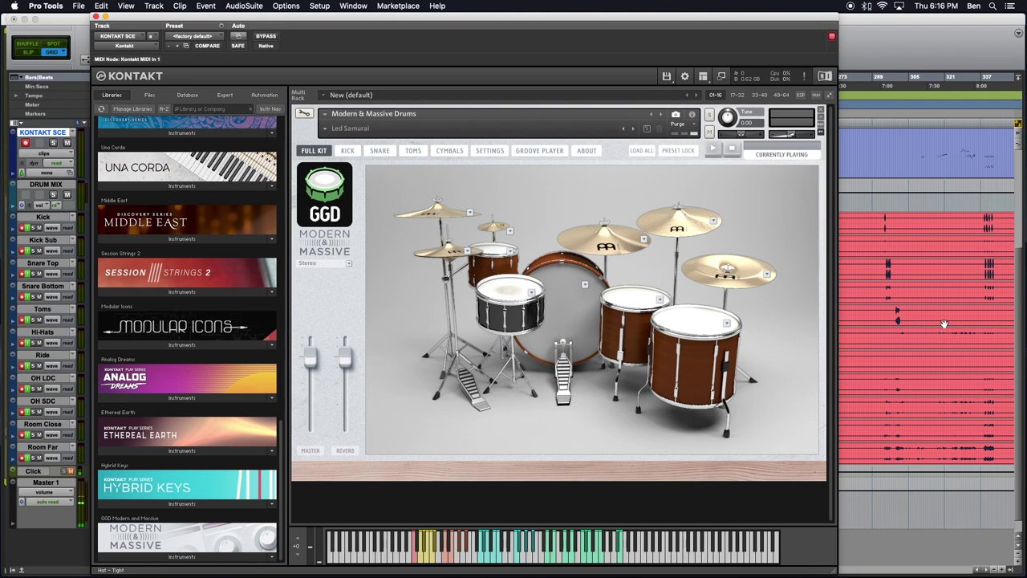
Step: Load the "Default Kit, 100% Turbo" snapshot in Modern & Massive Drums
scroll(944, 323, right, 5)
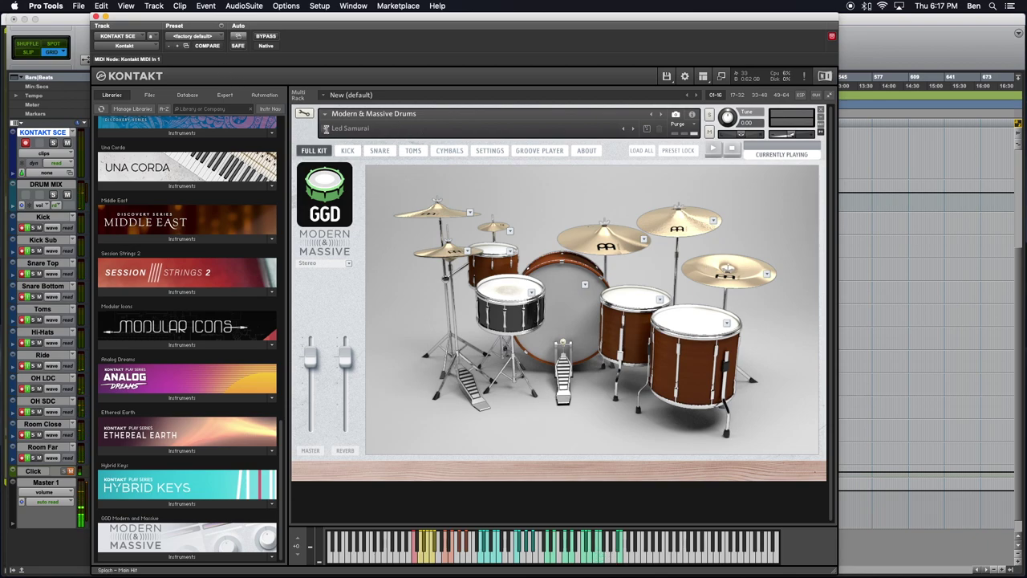
click(351, 129)
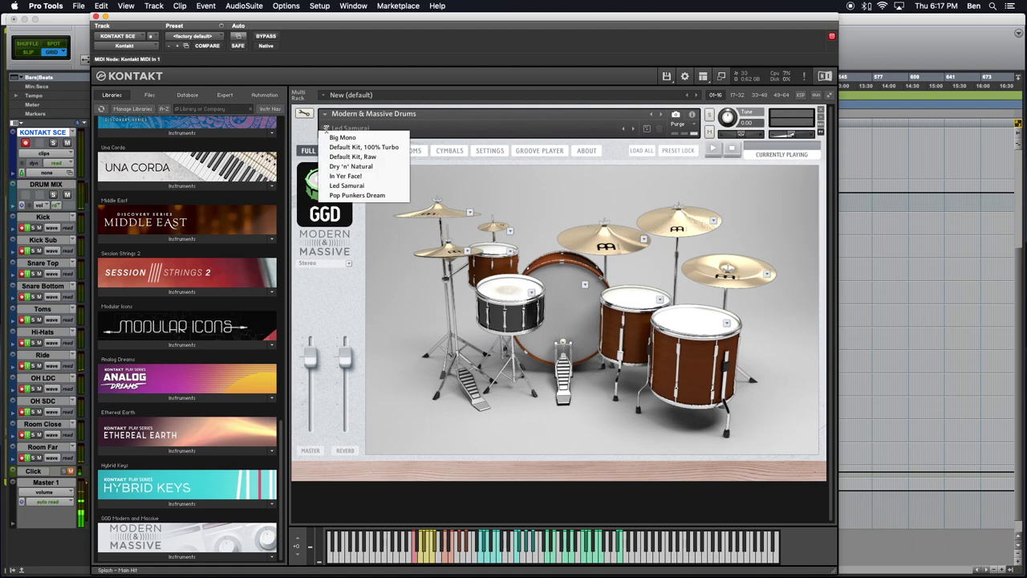
click(368, 147)
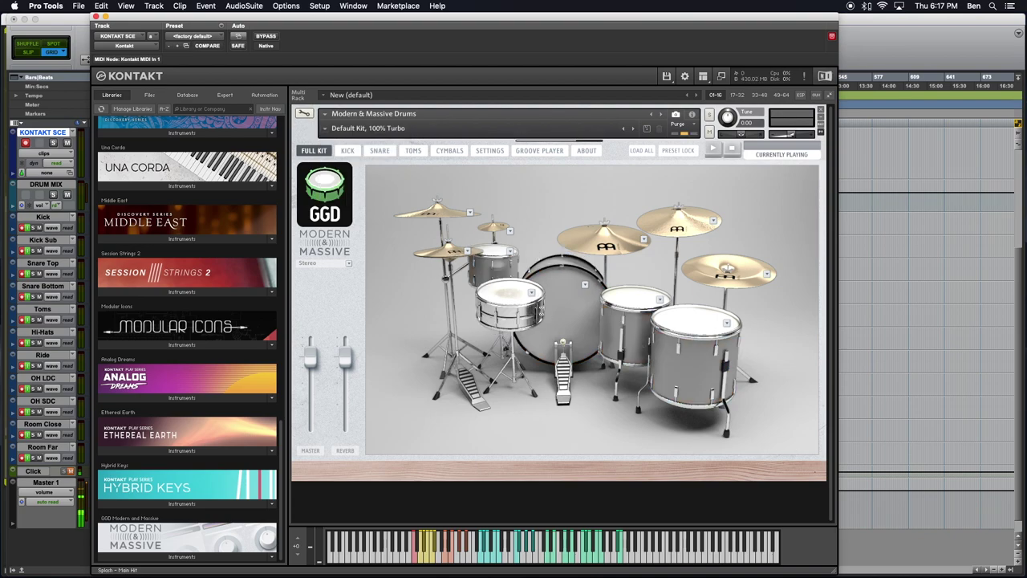
Step: Look through the alternative drum models offered for the snare, rack tom, kick and both floor toms
click(532, 293)
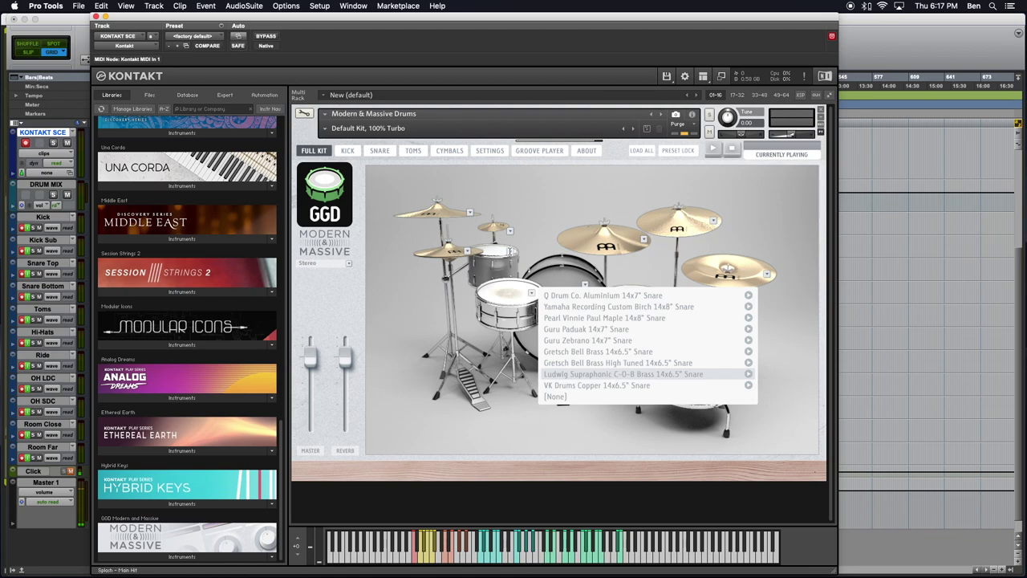
click(510, 251)
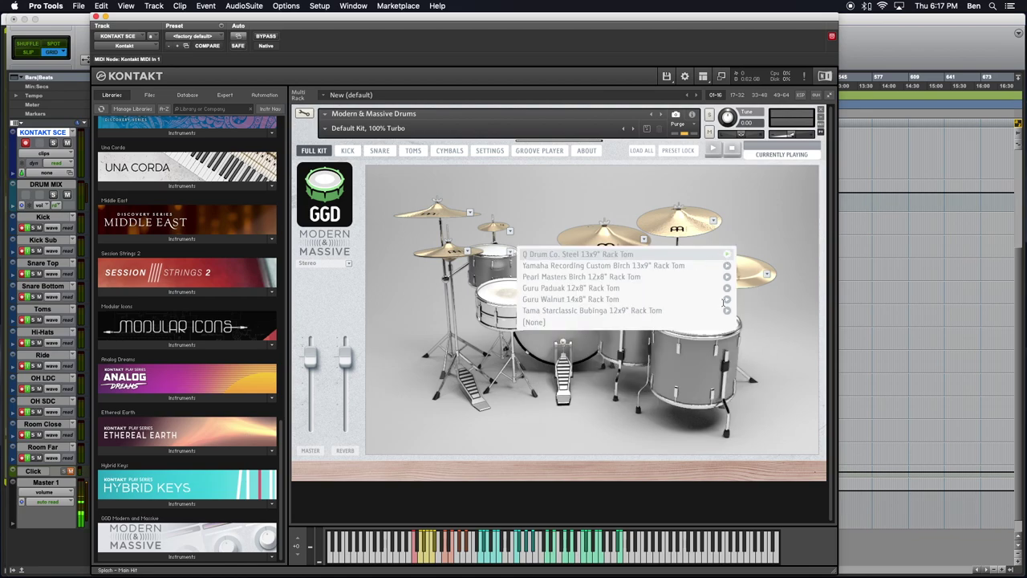
click(597, 347)
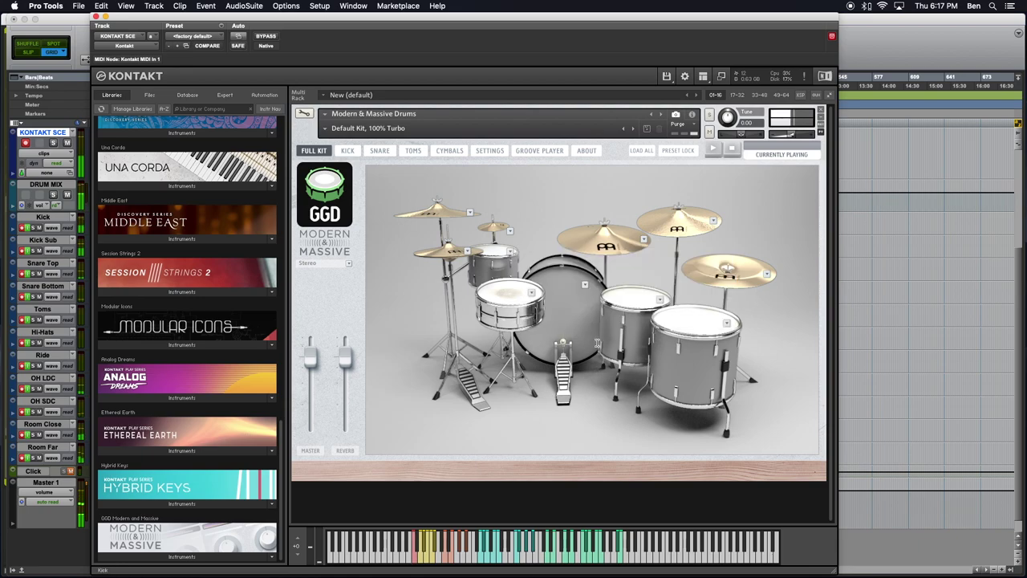
click(585, 284)
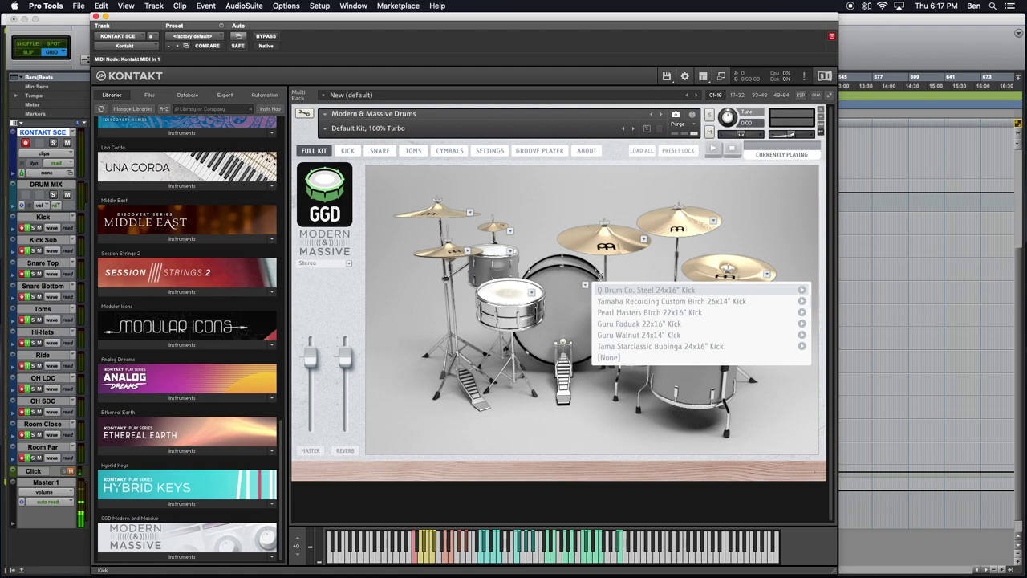
click(581, 299)
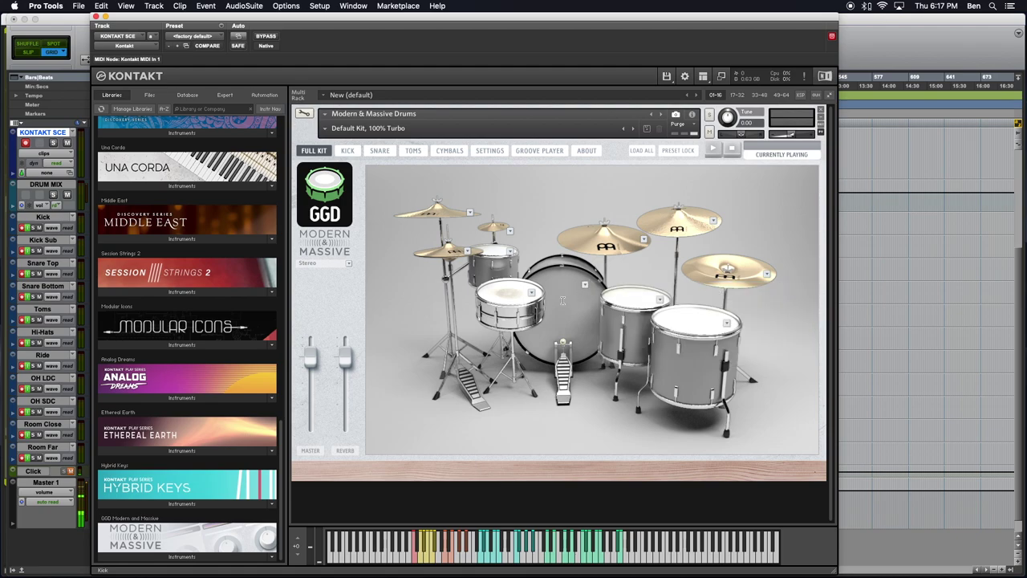
click(659, 300)
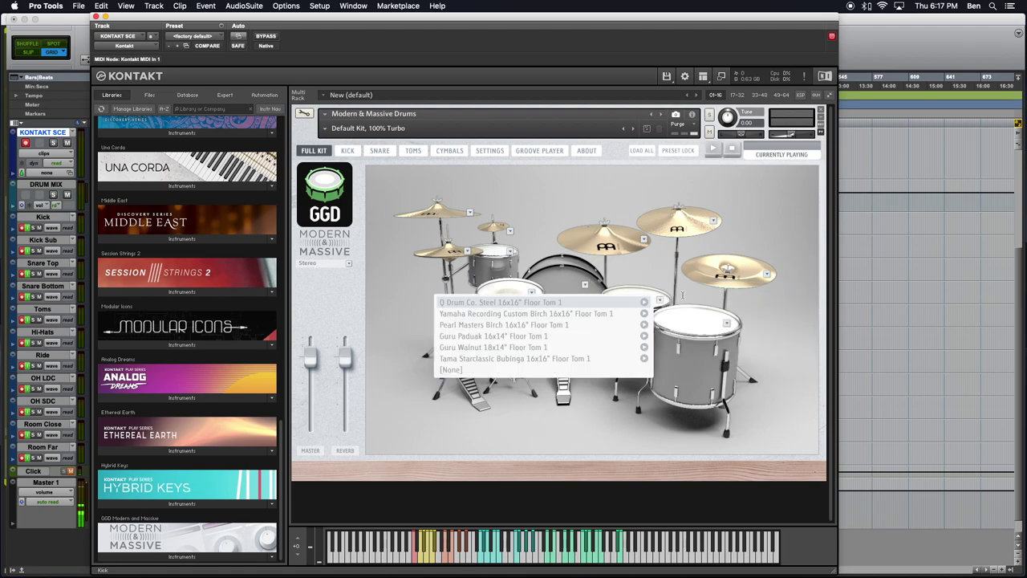
click(726, 324)
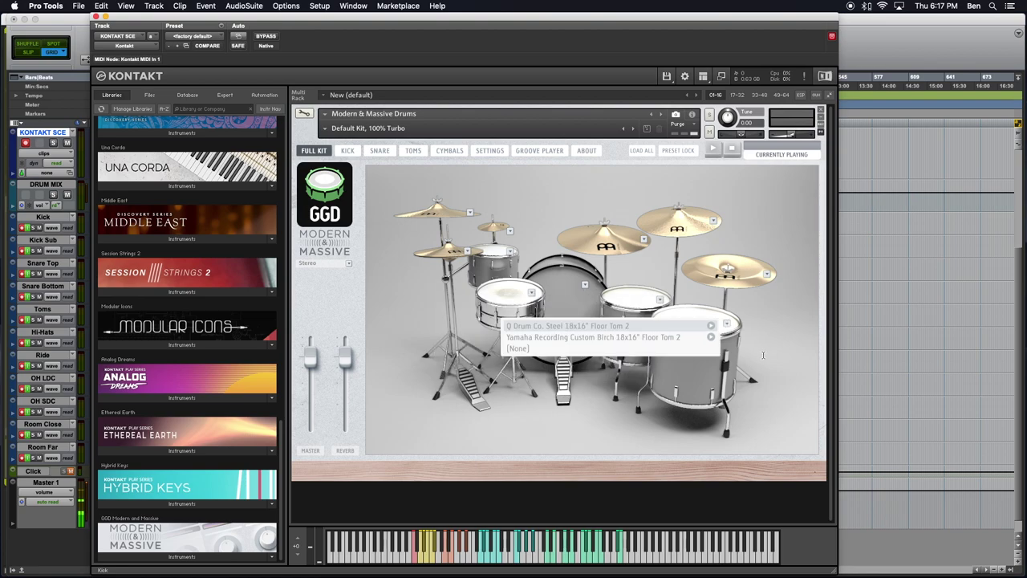
click(768, 329)
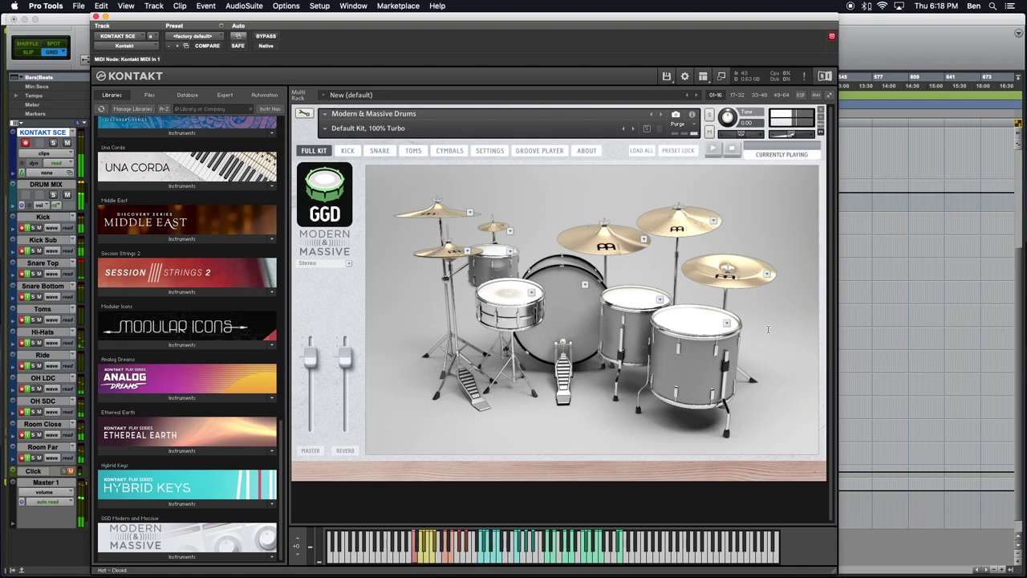
Step: Load the Led Samurai snapshot in Modern & Massive Drums
drag(332, 20, 360, 18)
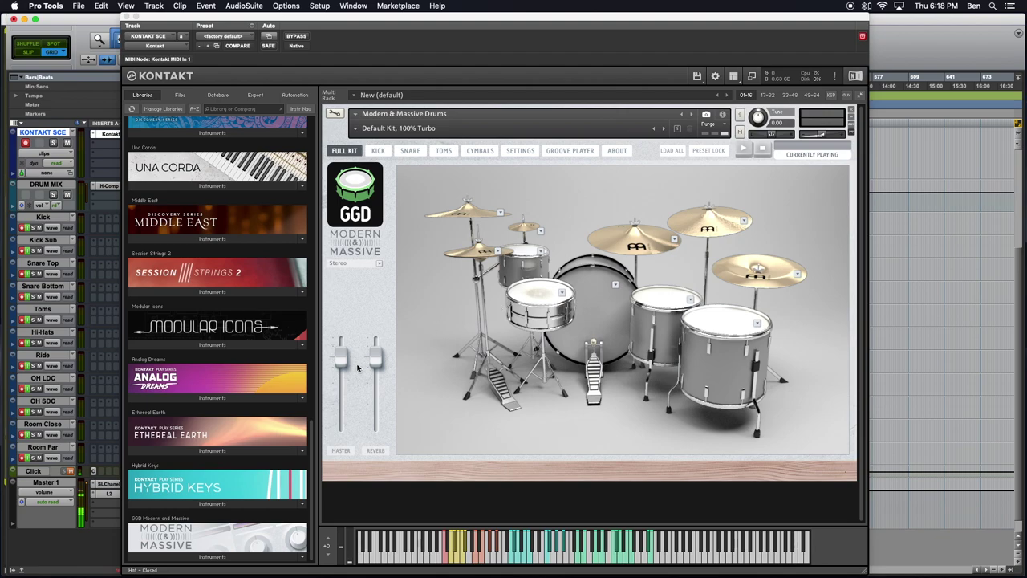
click(357, 130)
click(388, 186)
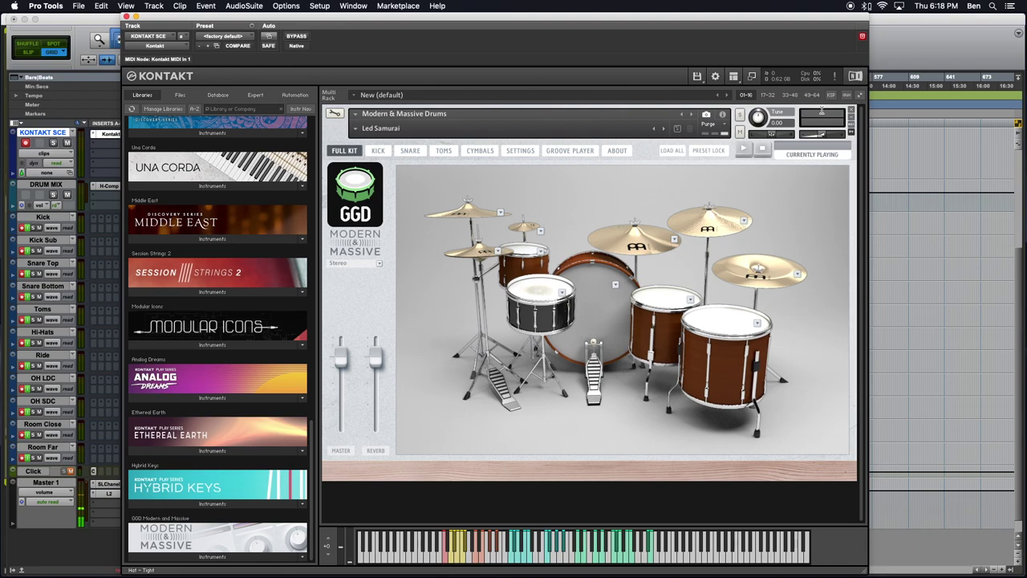
Step: Move the Kontakt window aside to examine the drum tracks' inserts and I/O routing, and bring it back over the timeline
drag(151, 16, 269, 26)
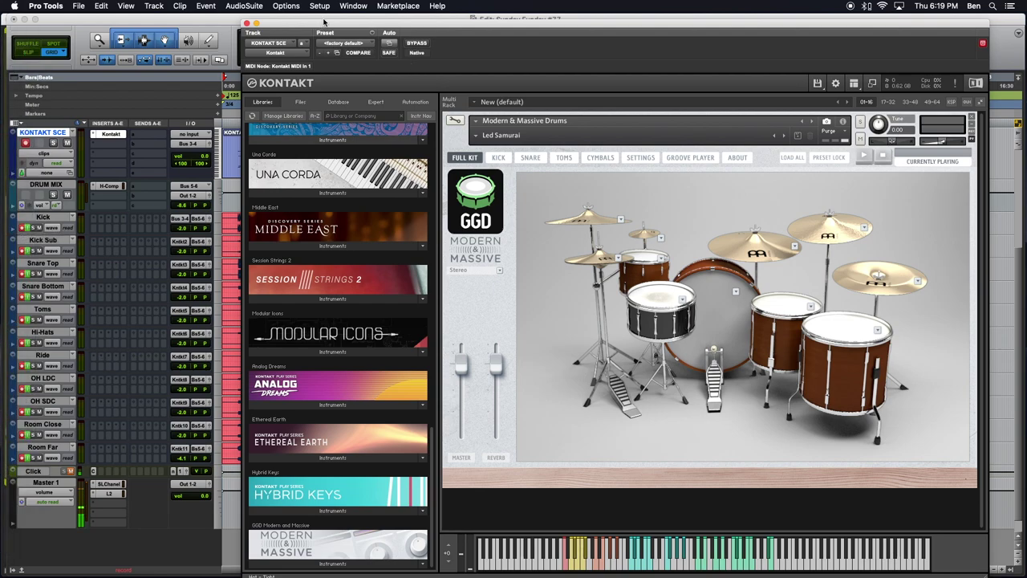
drag(314, 26, 207, 6)
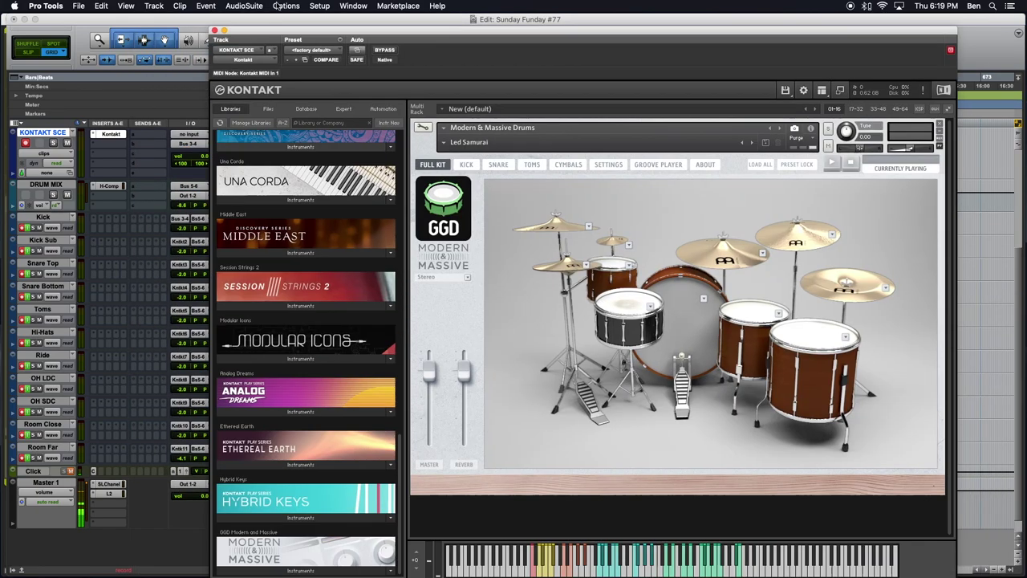
drag(277, 6, 205, 6)
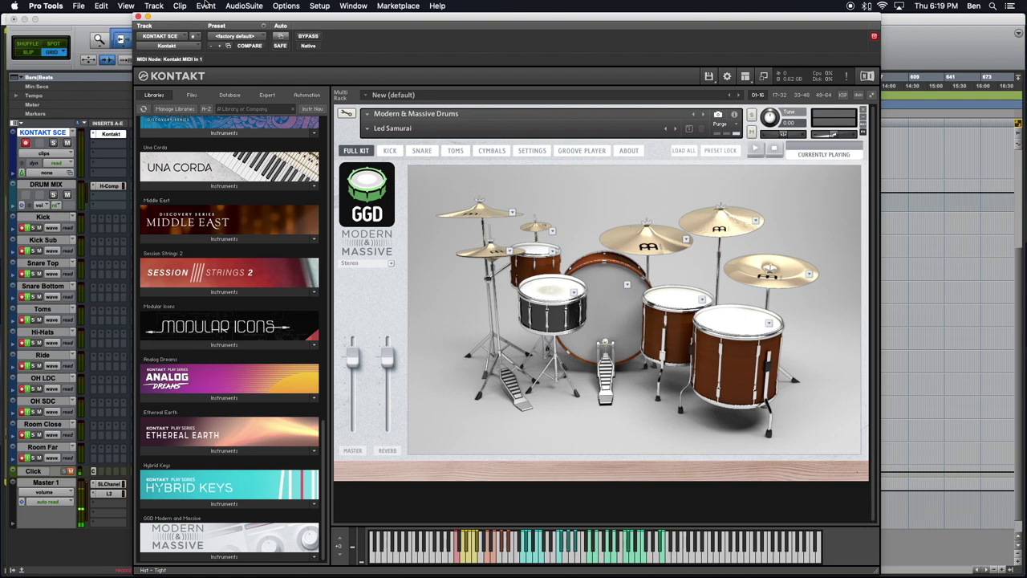
Step: Look through the drum library's Kick, Snare, Toms and Cymbals mixer pages
click(389, 151)
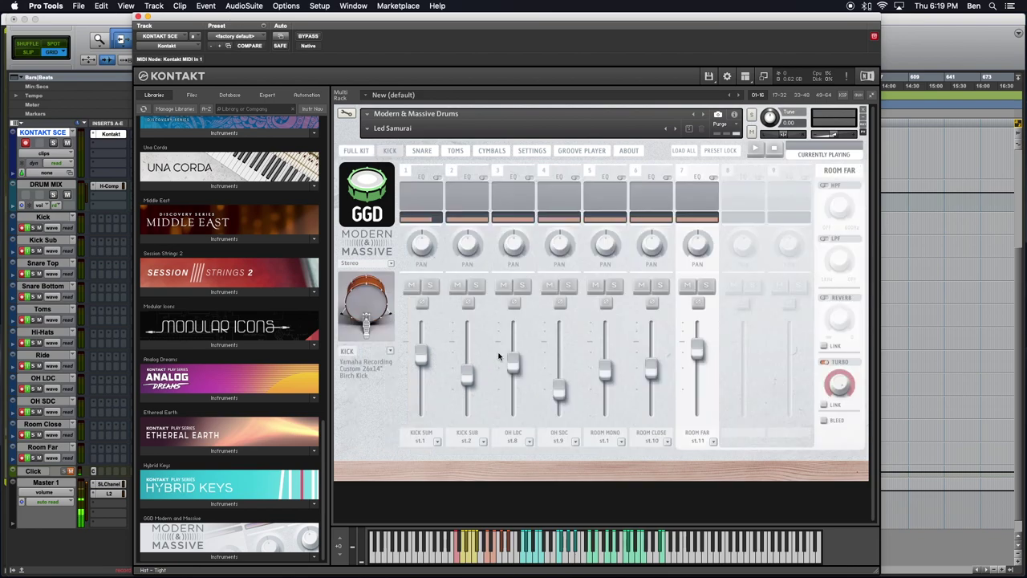
click(389, 151)
click(421, 150)
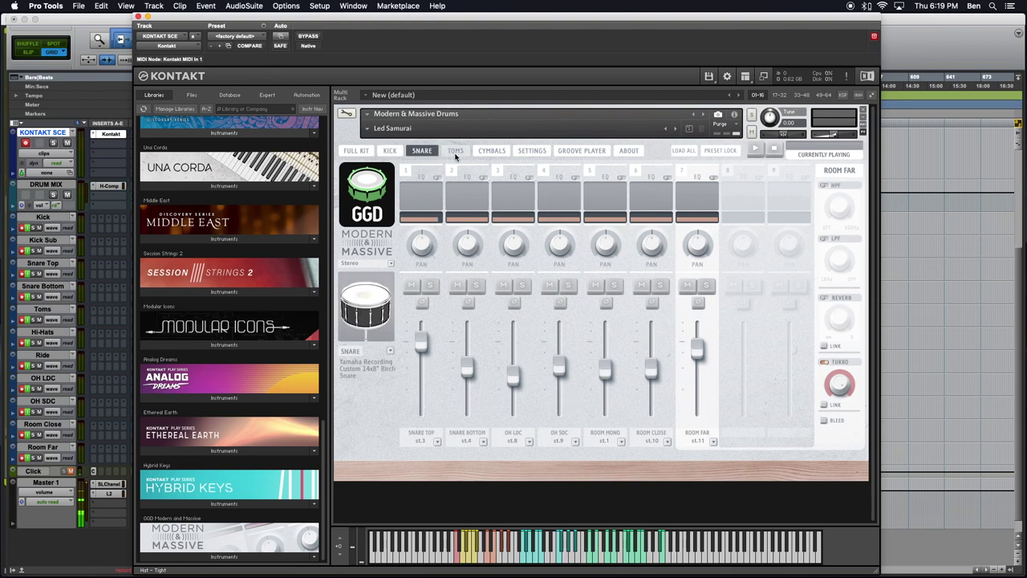
click(454, 152)
click(489, 153)
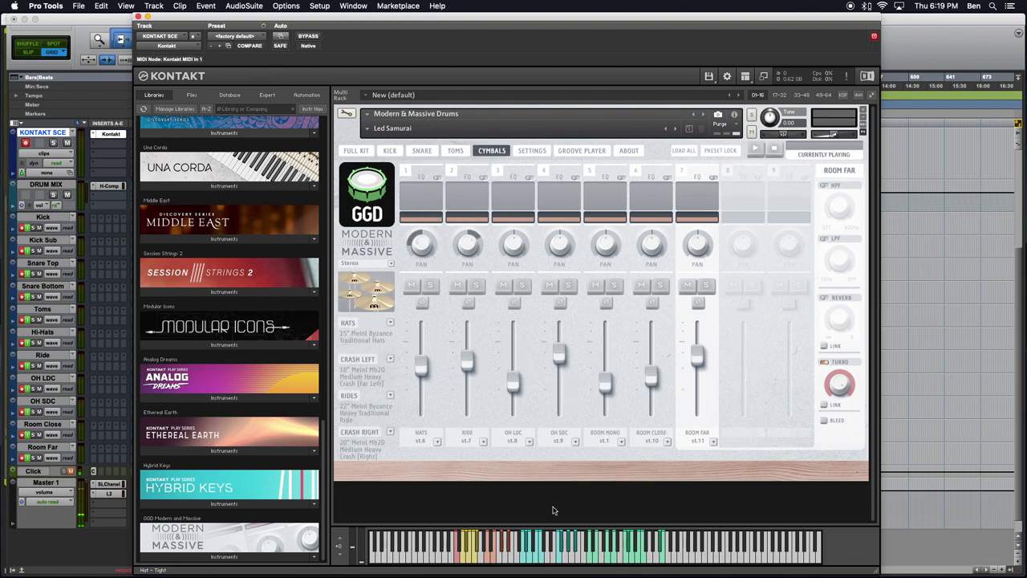
Step: Examine the output choices for the Hats channel in the Cymbals mixer and leave its assignment as it is
click(467, 437)
click(420, 442)
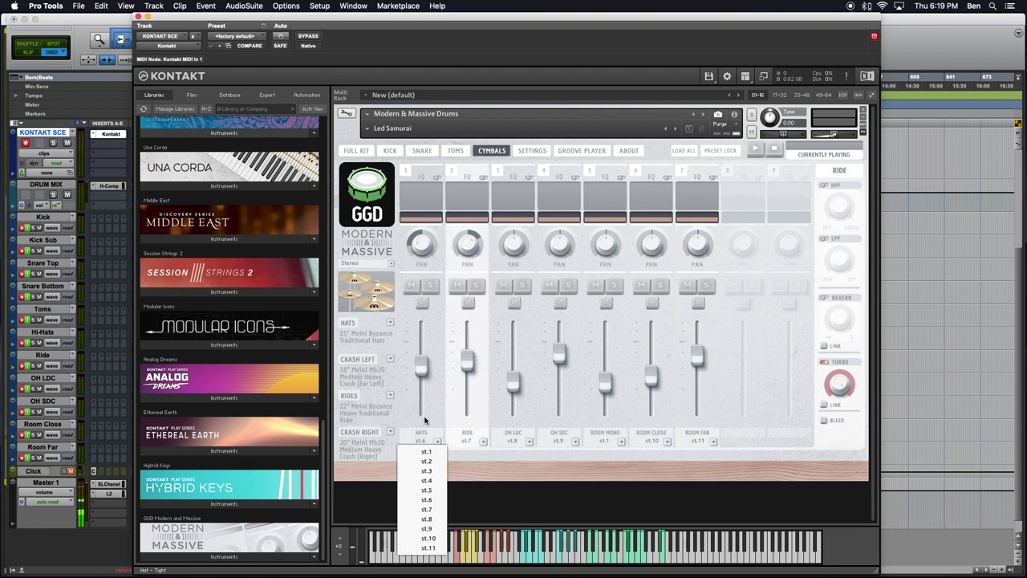
click(426, 422)
Step: Show the Kick mixer page and shift the Kontakt window so the tracks' inserts and I/O can be compared with it
click(398, 151)
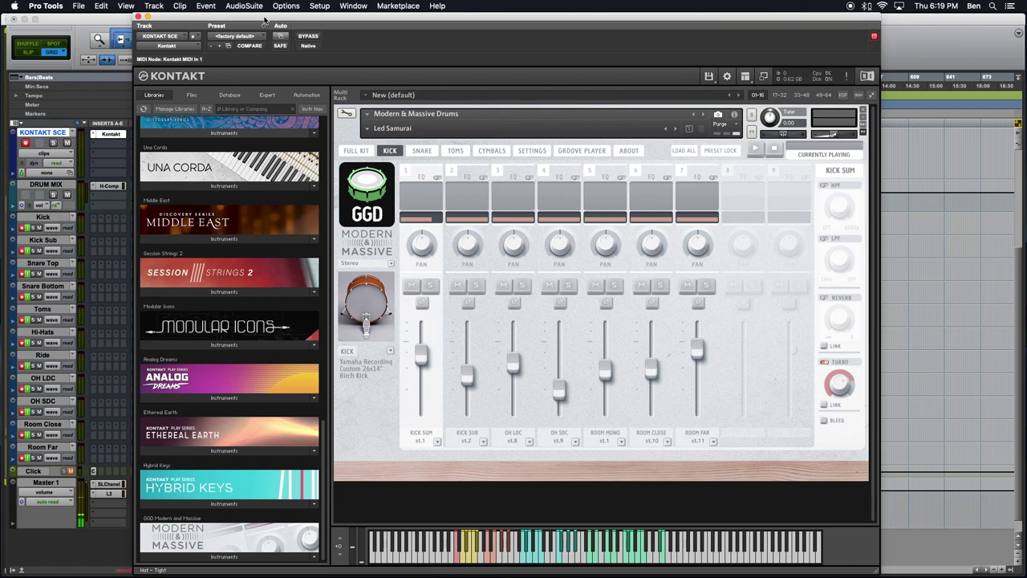
drag(267, 21, 308, 4)
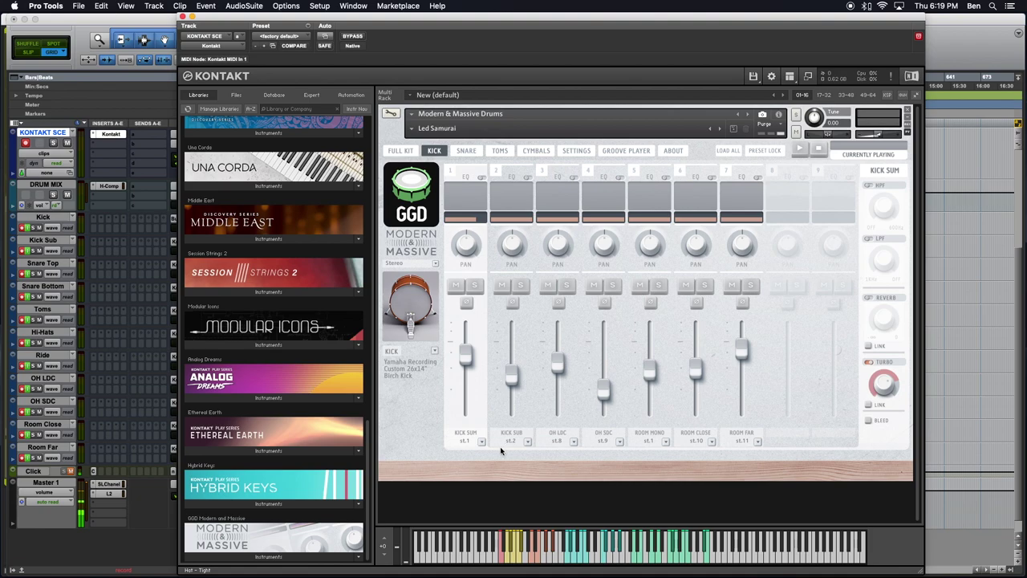
click(501, 441)
click(439, 444)
drag(270, 18, 317, 18)
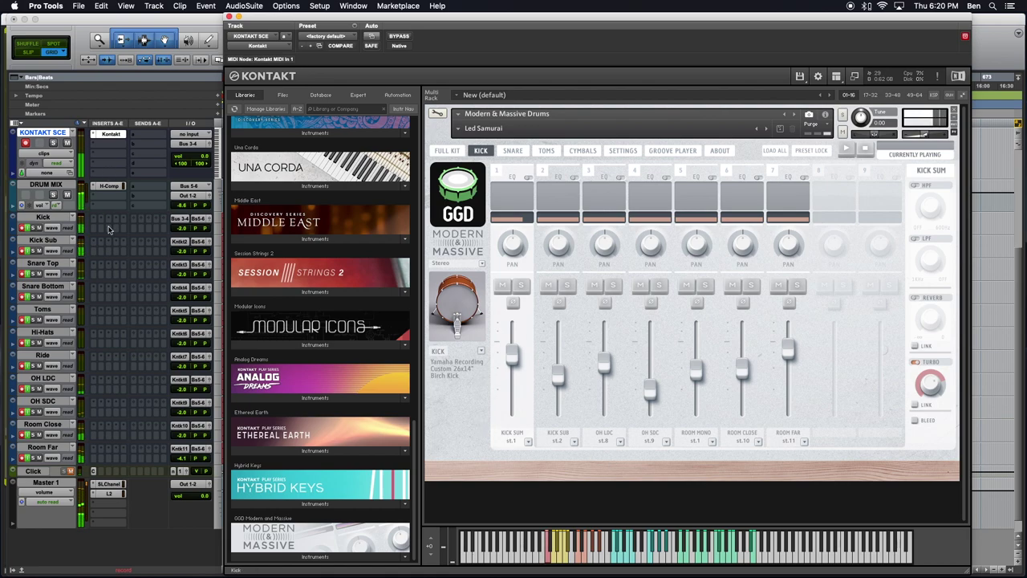
Step: Match the Kick mixer's outputs to the session by selecting the Kick track and finally only Kick Sub, and move Kontakt back over the timeline
click(42, 217)
click(565, 437)
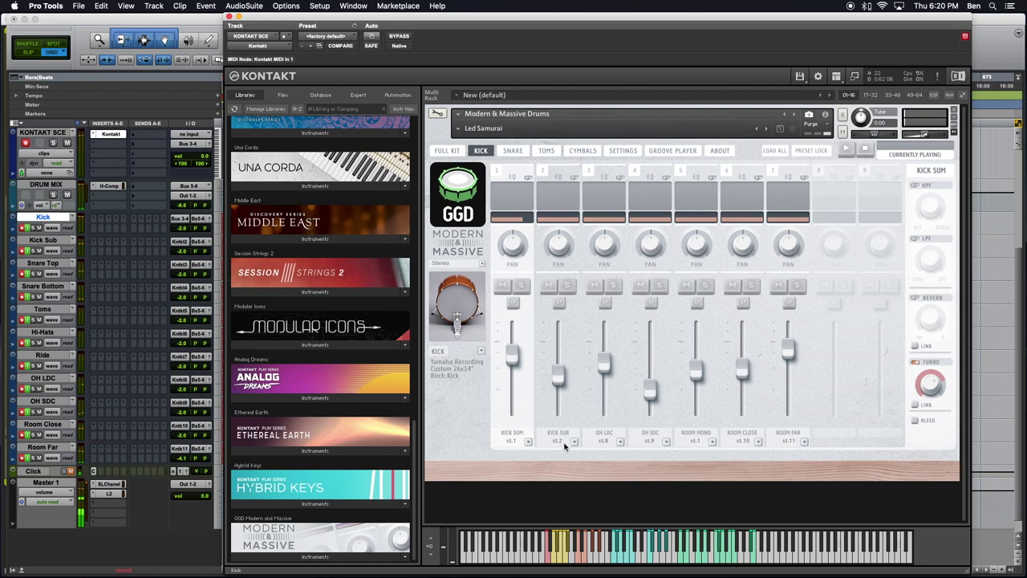
click(42, 243)
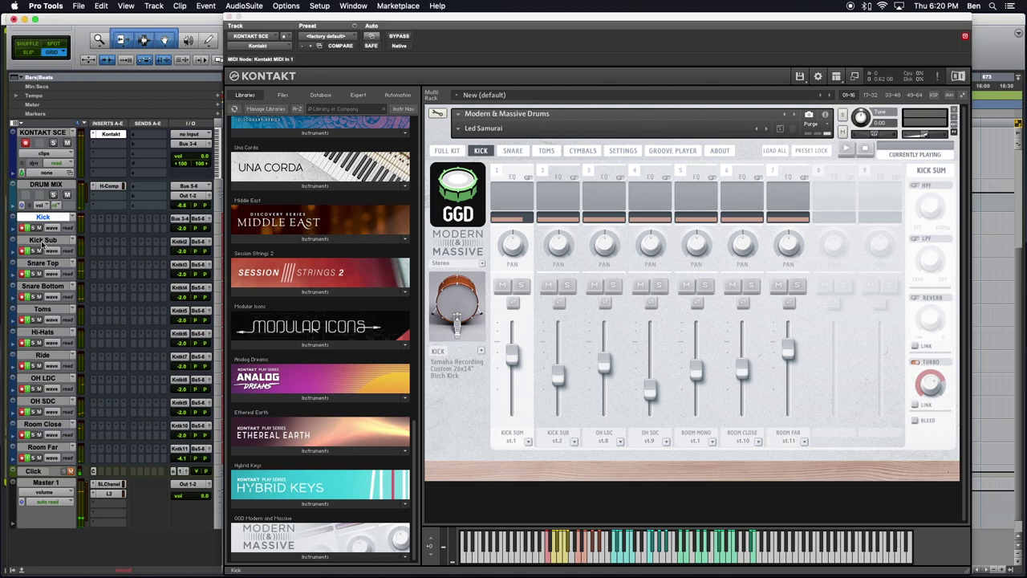
drag(642, 17, 552, 17)
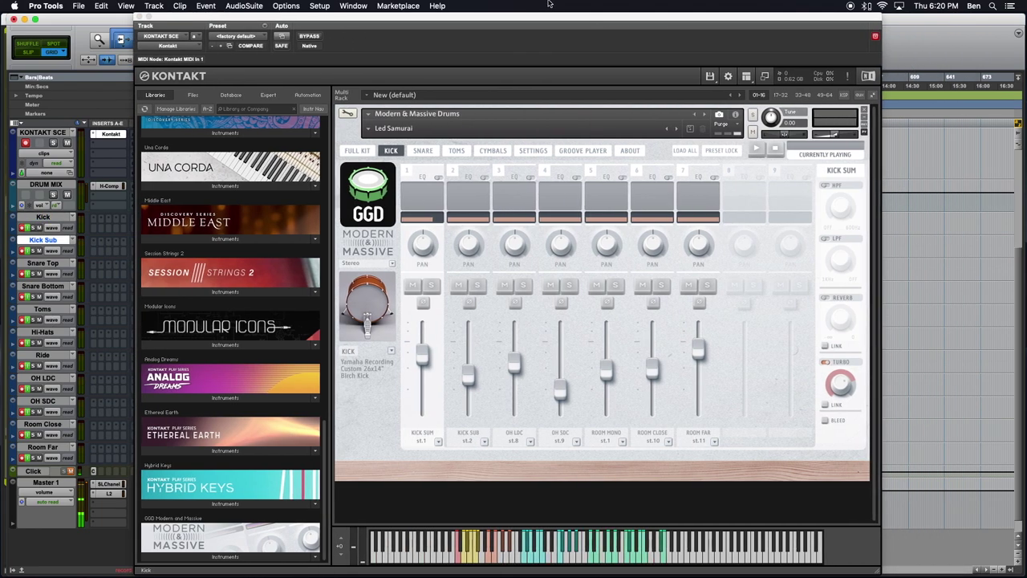
Step: Show Kontakt's Outputs section and bring the Kick mixer's channel output assignments into view above it
click(747, 75)
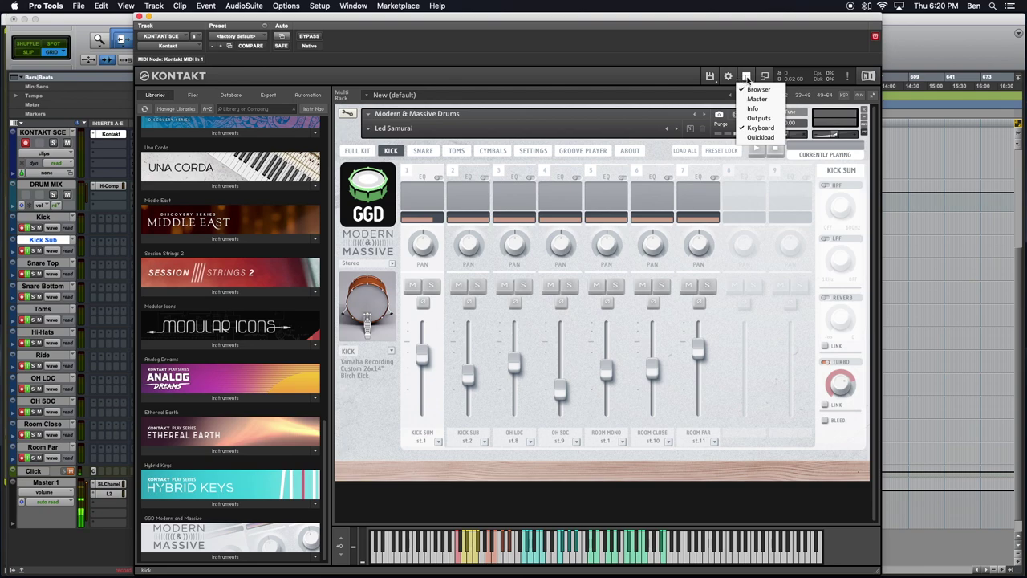
click(759, 119)
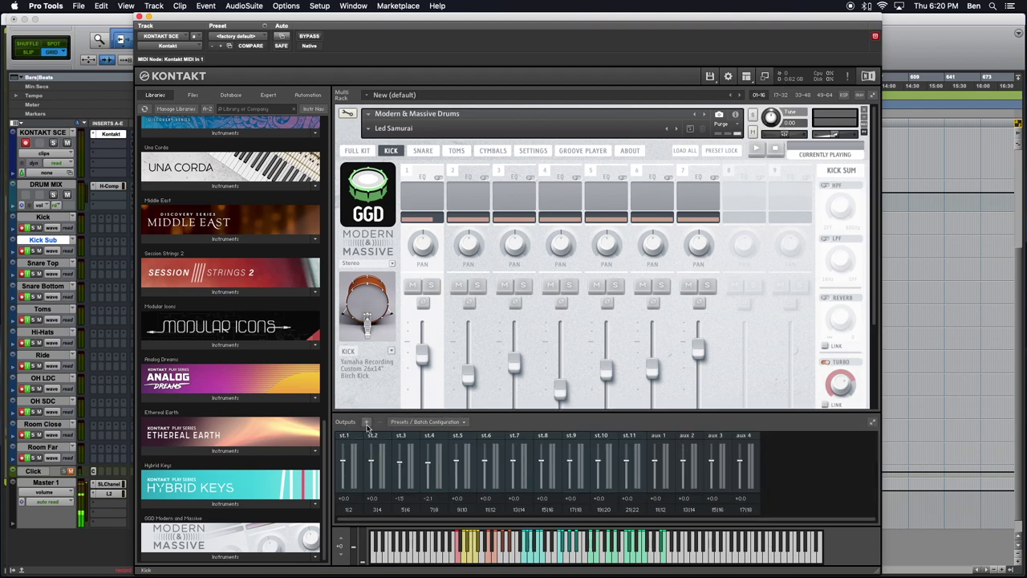
scroll(447, 309, down, 3)
scroll(447, 308, down, 1)
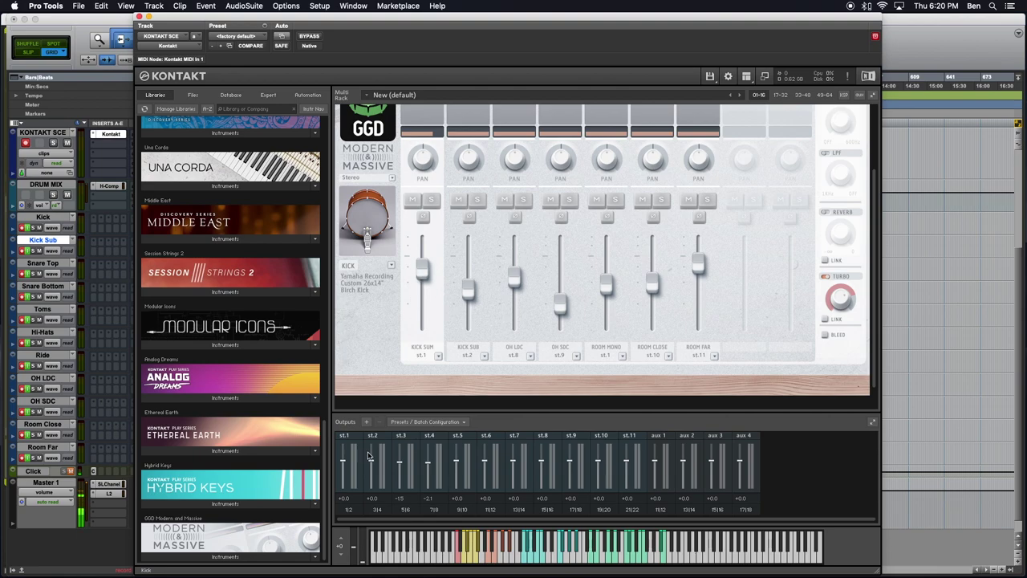
Step: Fill in a batch of 11 Kontakt outputs starting at st.1 [1], replacing existing channels and saved as default, then cancel it
click(367, 421)
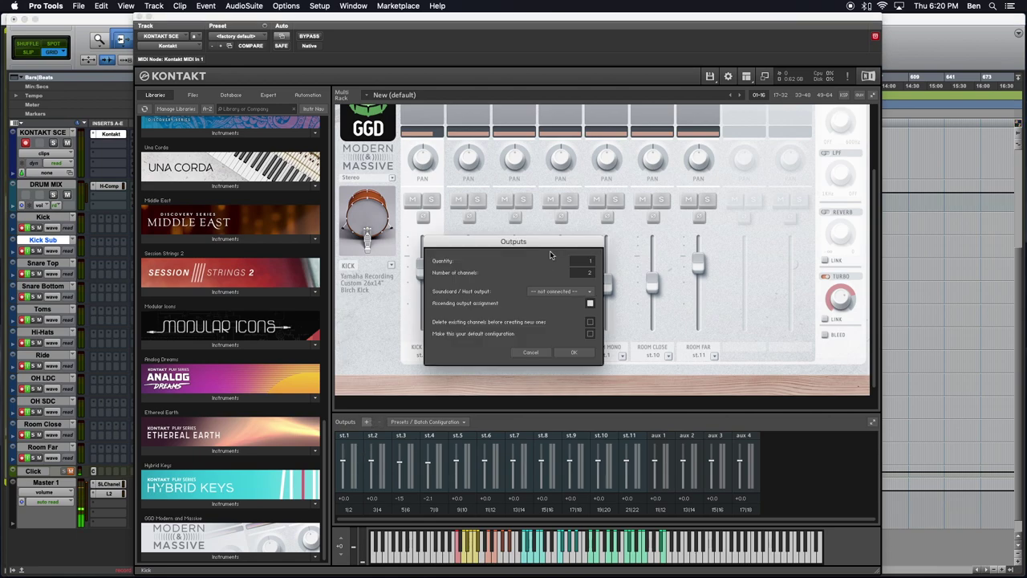
click(586, 261)
text(11)
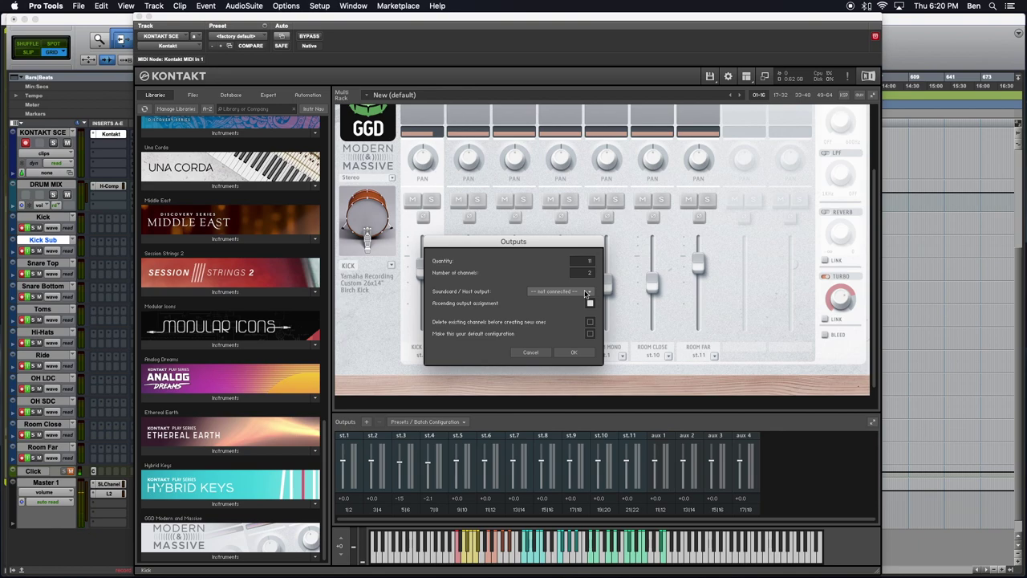
click(586, 294)
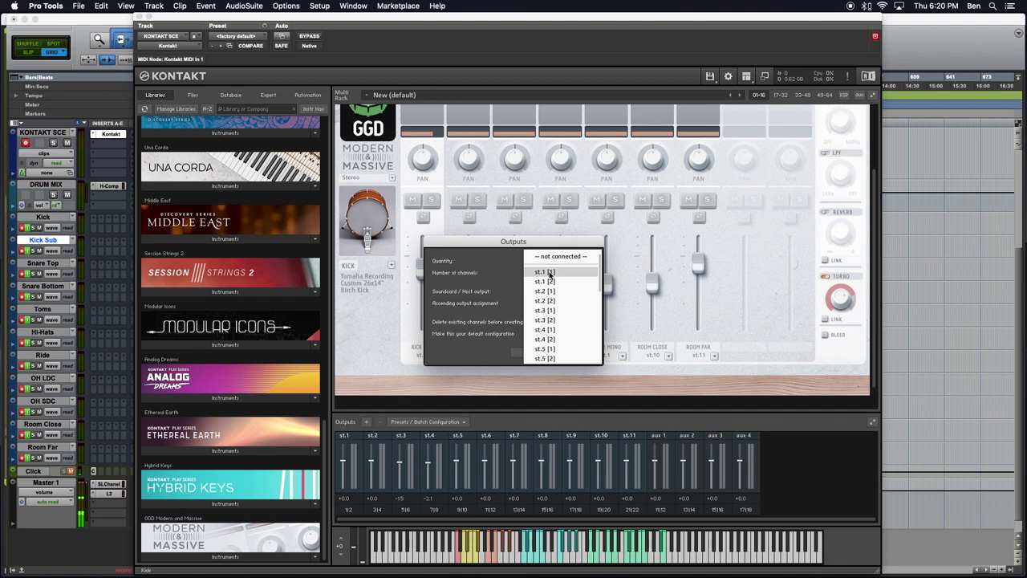
click(550, 273)
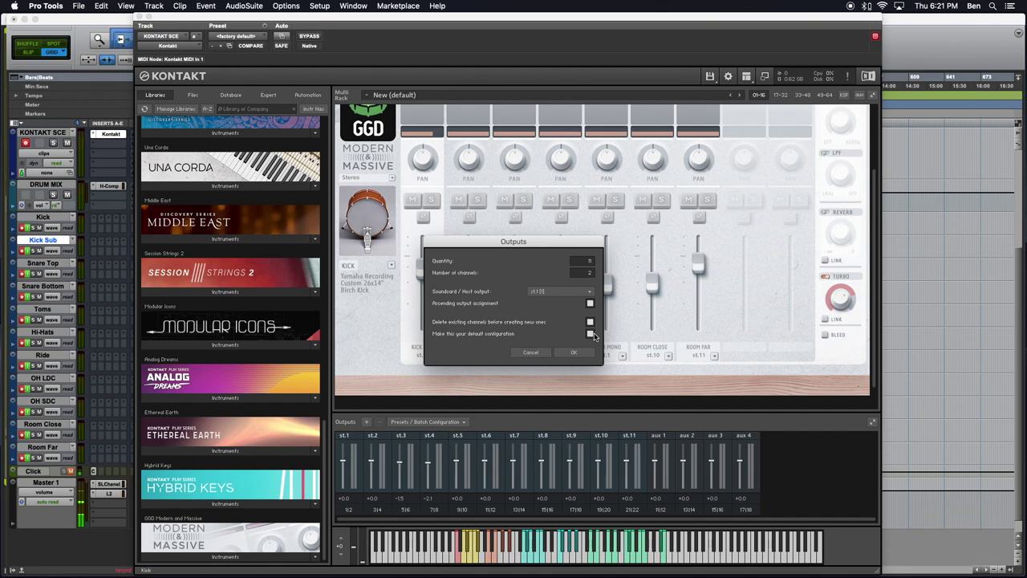
click(529, 353)
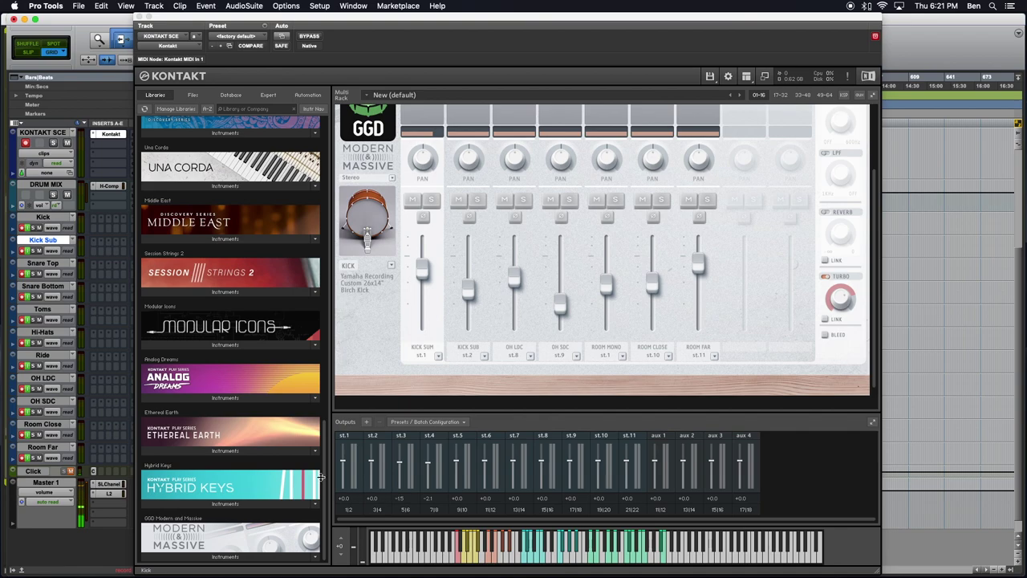
Step: Move Kontakt aside to expose the tracks' inserts and I/O, and try to open the Snare Bottom track's input choices
drag(259, 18, 397, 17)
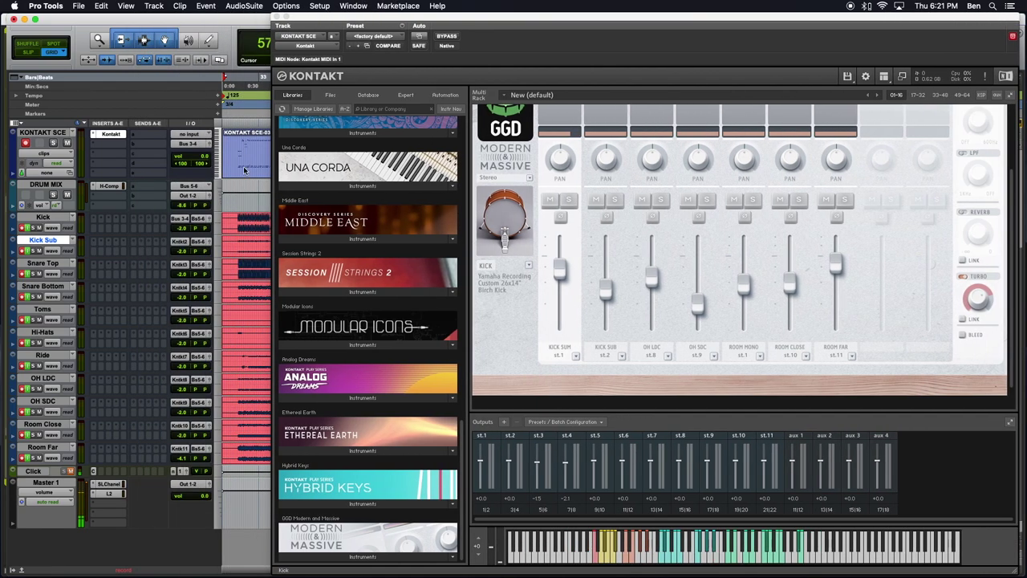
click(180, 289)
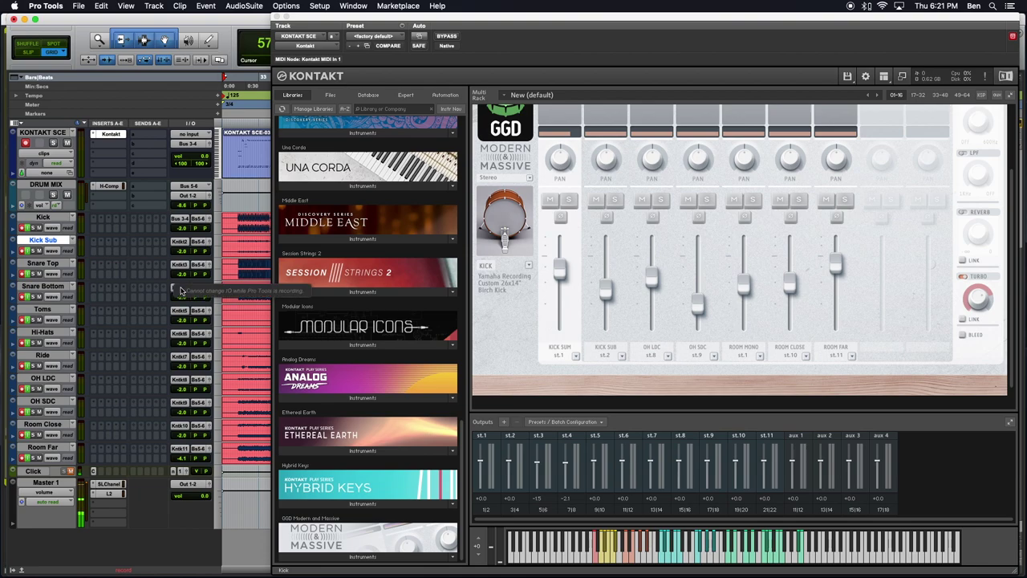
Step: Switch to Finder and open the CONFIG GGD MM Outputs folder on the Desktop
mouse_move(3, 280)
click(24, 54)
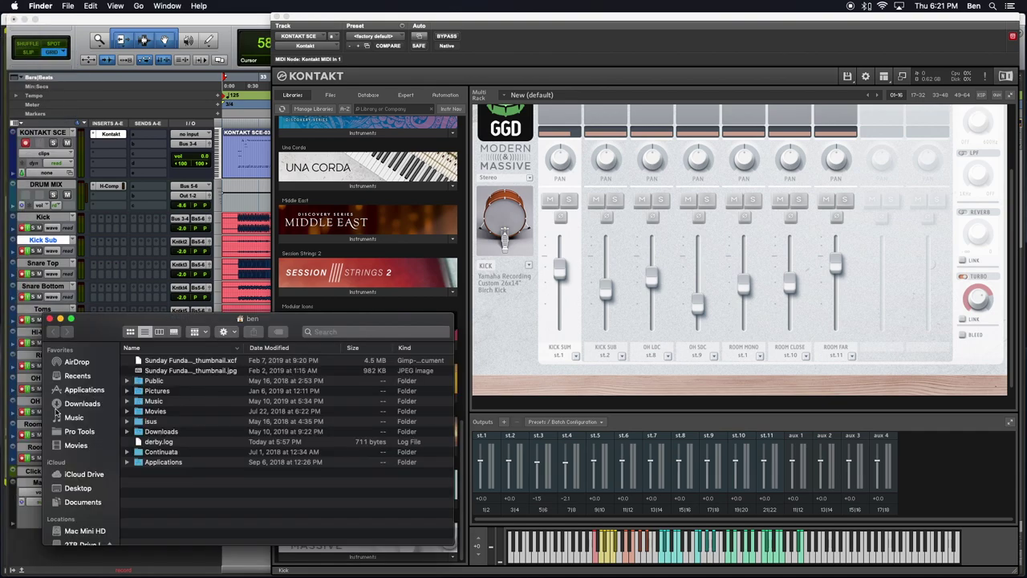
click(79, 488)
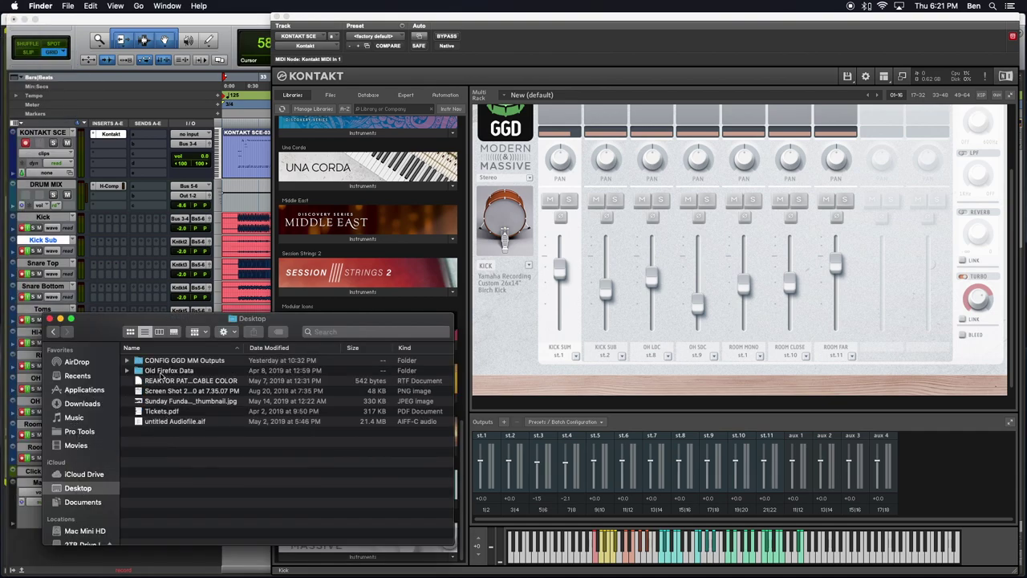
double_click(184, 363)
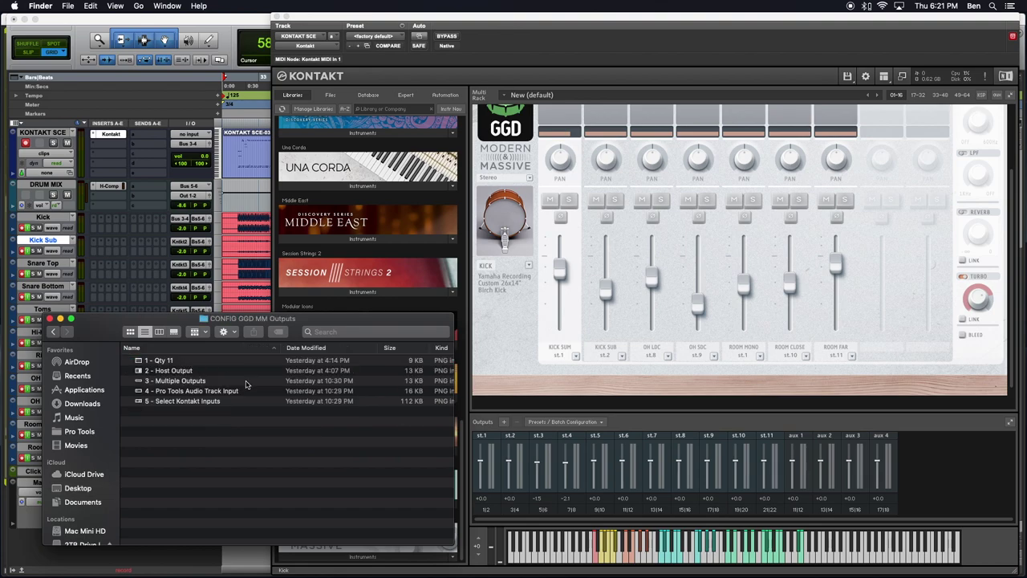
Step: Preview the images 1 - Qty 11, 2 - Host Output and 3 - Multiple Outputs, and close the preview
click(200, 391)
key(Up)
key(Up)
key(Up)
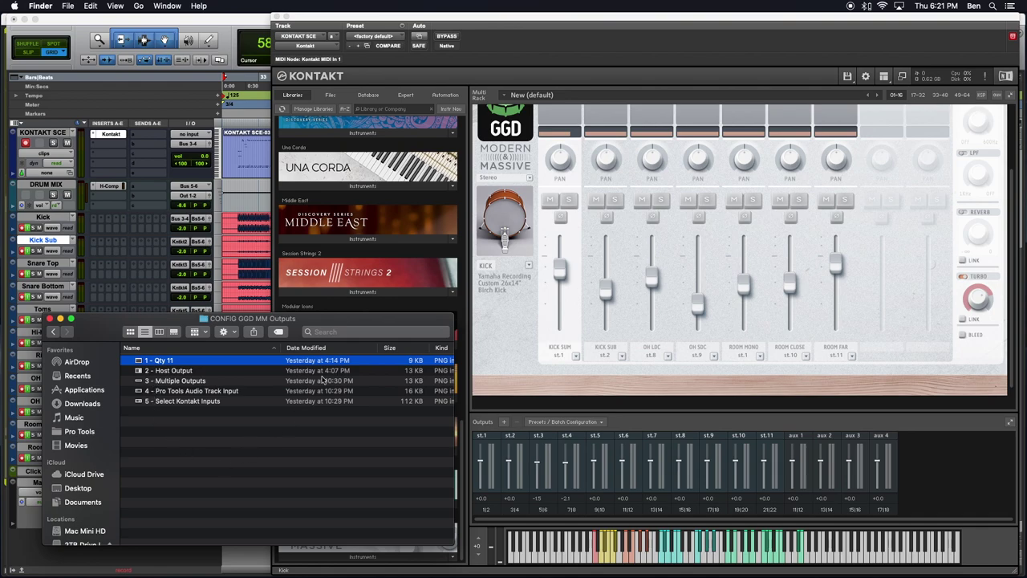
key(space)
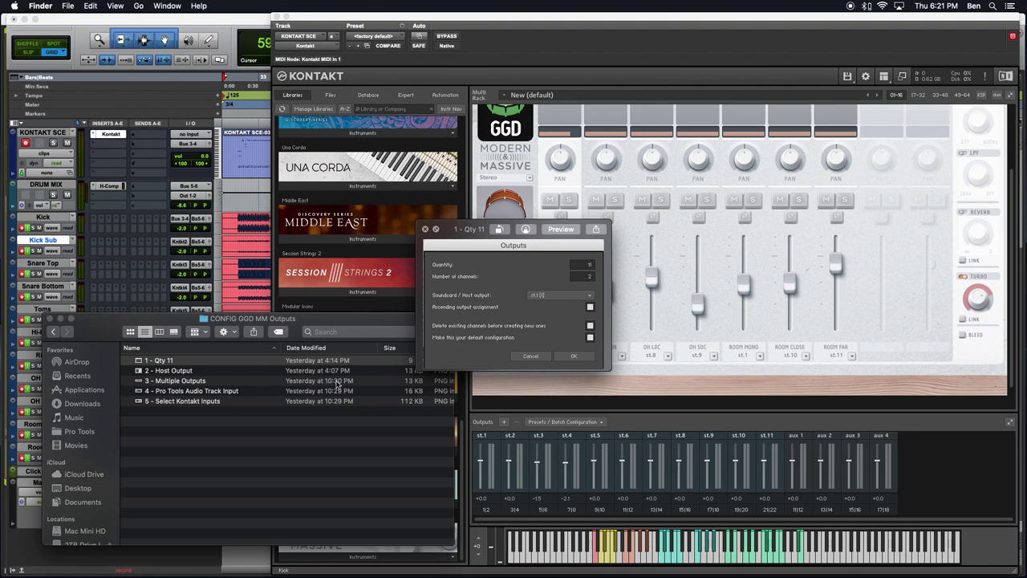
key(Down)
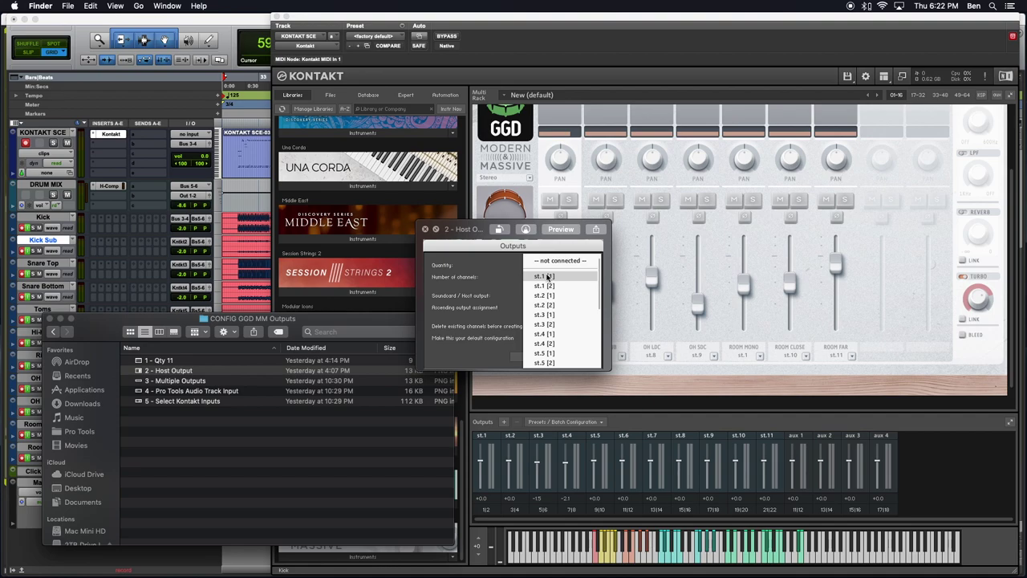
key(Down)
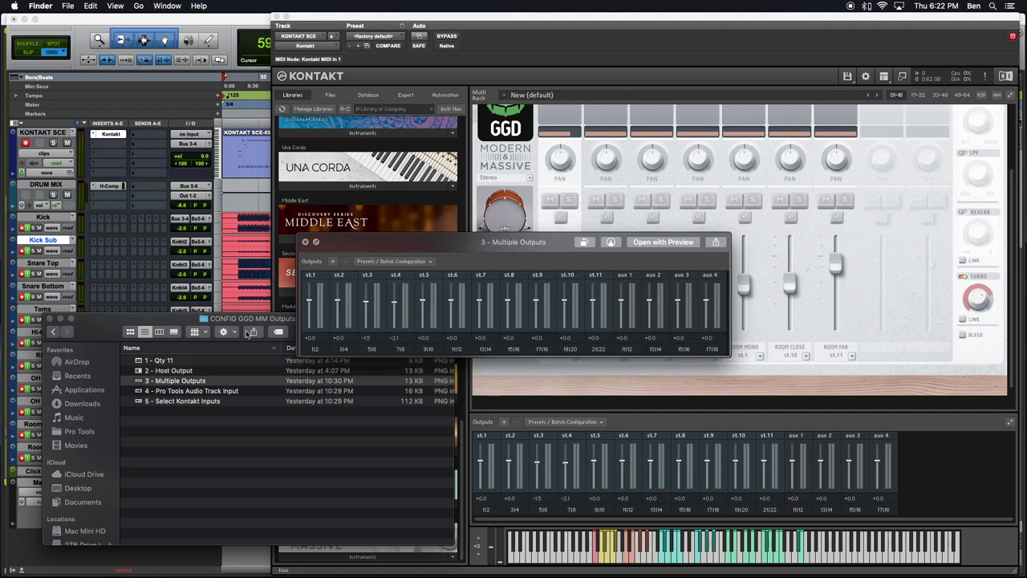
key(space)
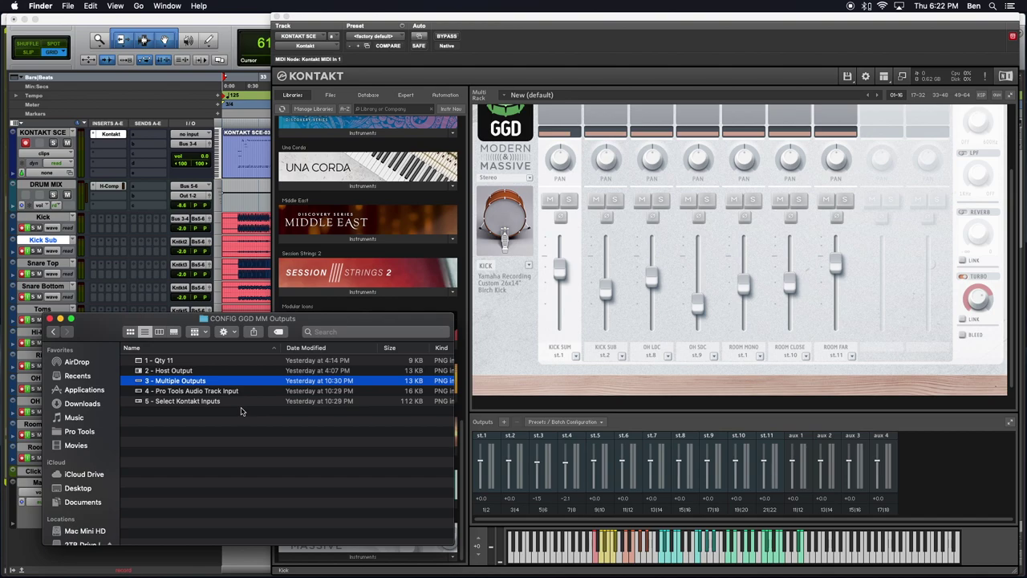
Step: Preview the images 4 - Pro Tools Audio Track Input and 5 - Select Kontakt Inputs, and minimize the Finder window
key(Down)
key(space)
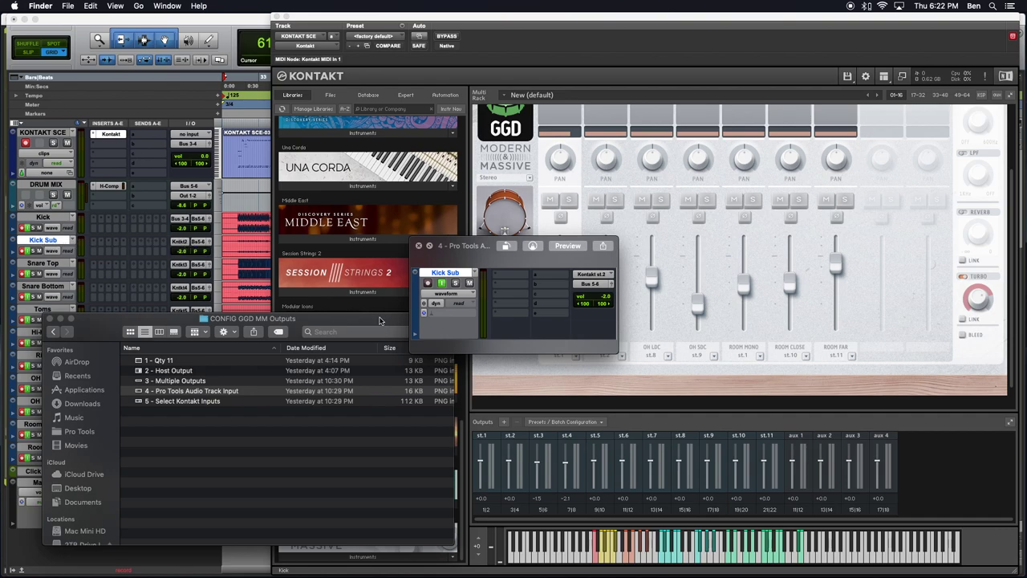
key(space)
key(Down)
key(space)
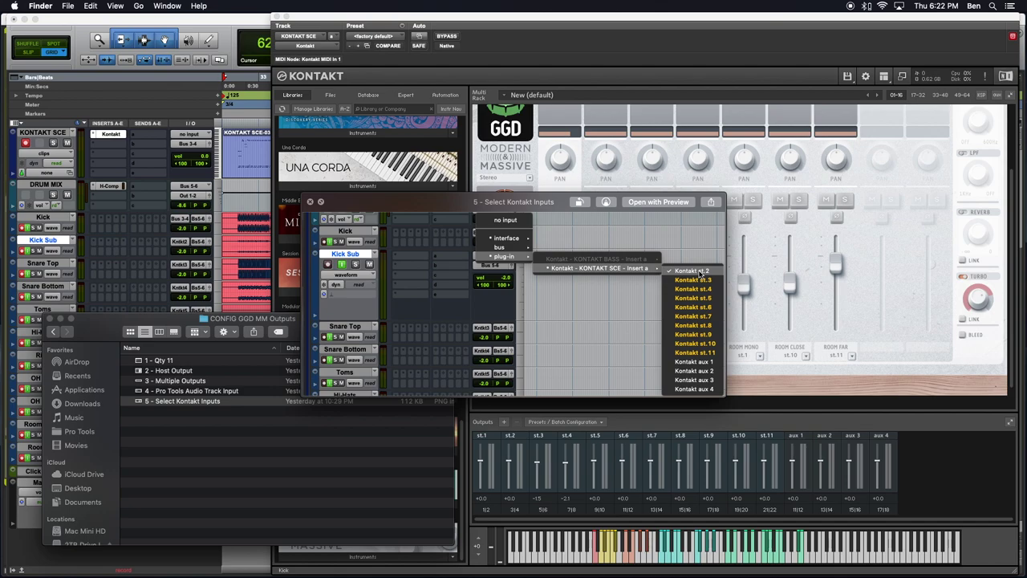
key(space)
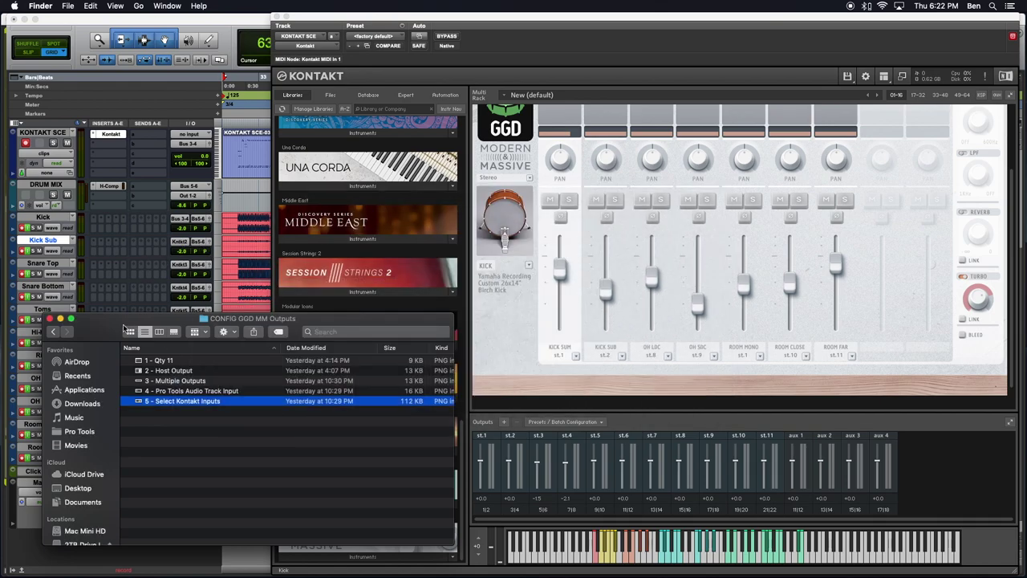
click(60, 318)
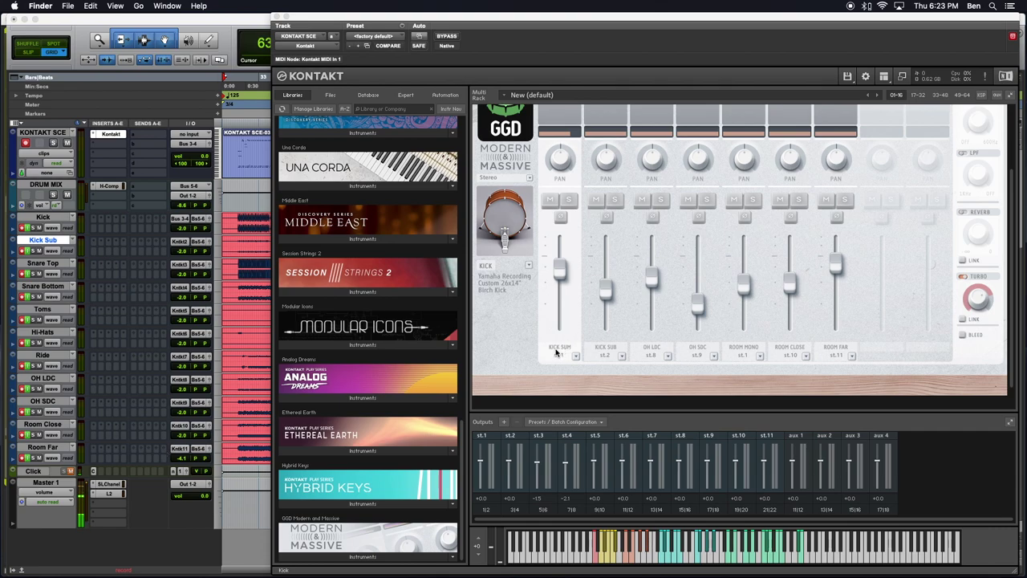
Step: Return to Pro Tools and go through the drum tracks, selecting Snare Top, Snare Bottom, Toms, OH LDC and finally Room Far
click(558, 353)
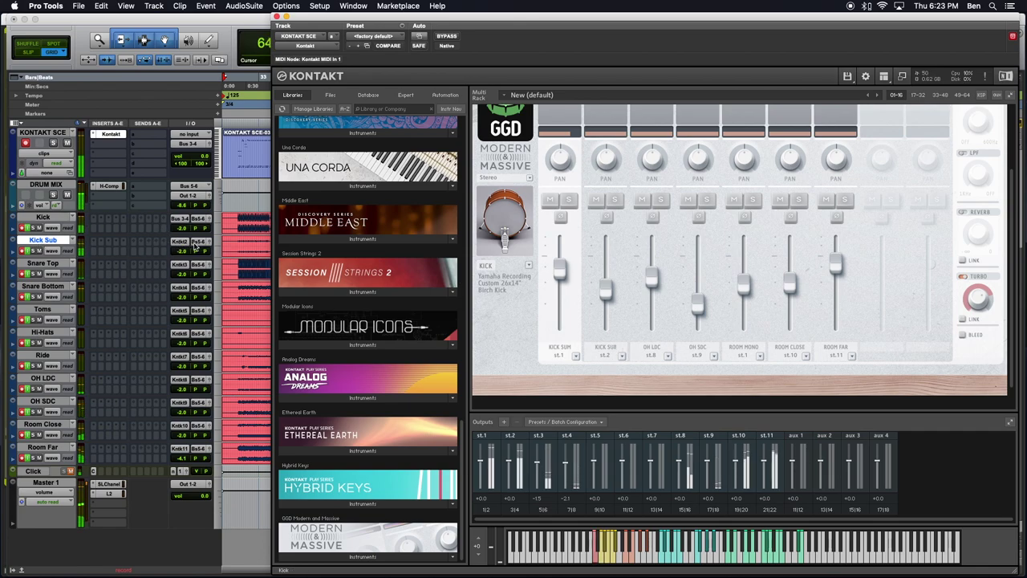
click(47, 263)
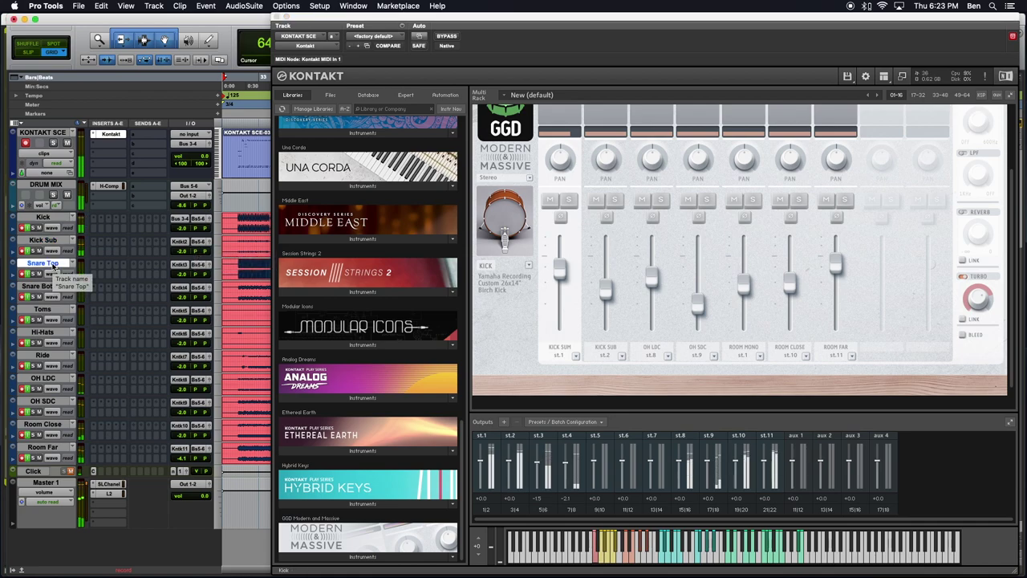
click(48, 287)
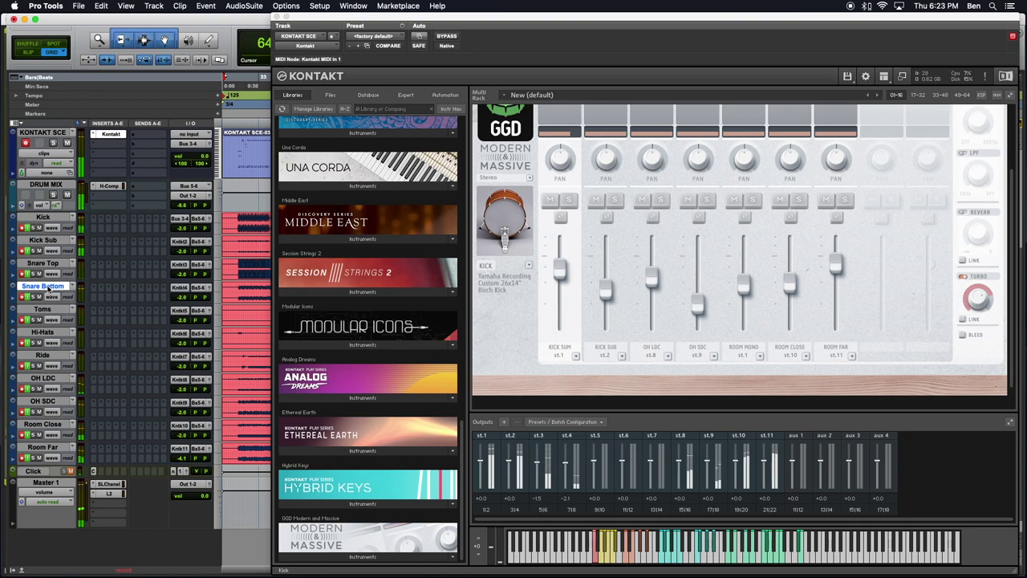
click(43, 310)
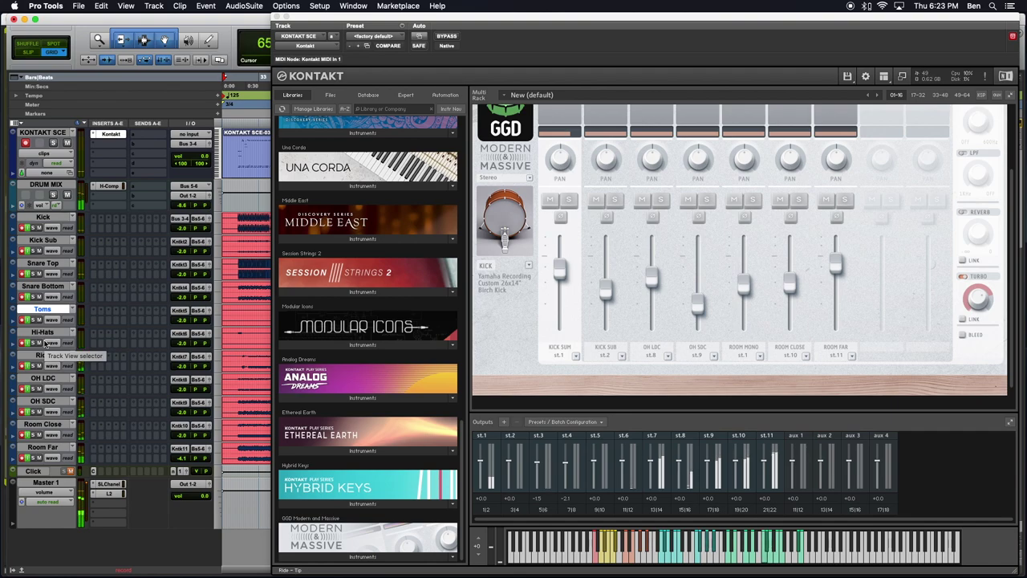
click(63, 378)
click(44, 446)
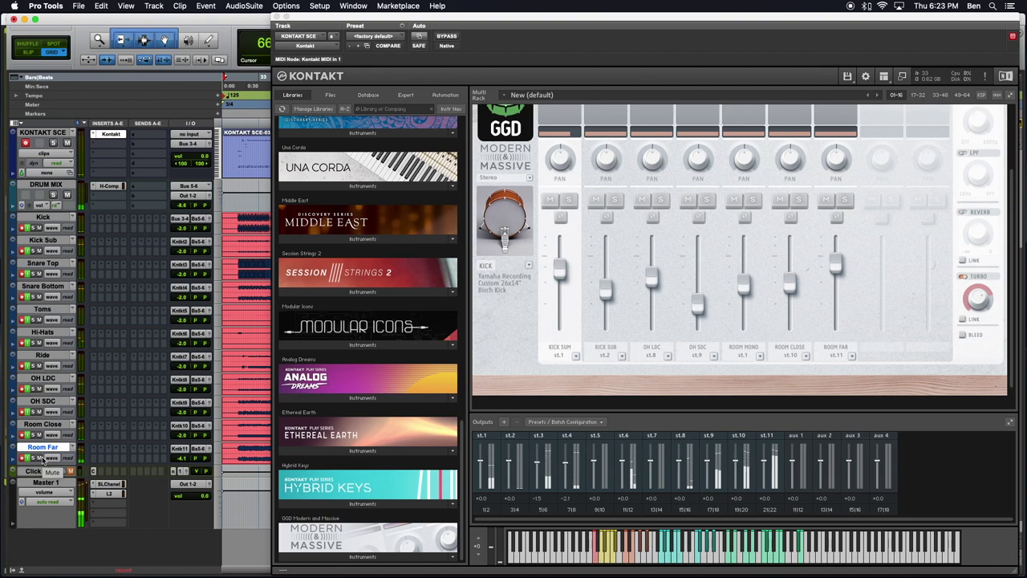
click(39, 458)
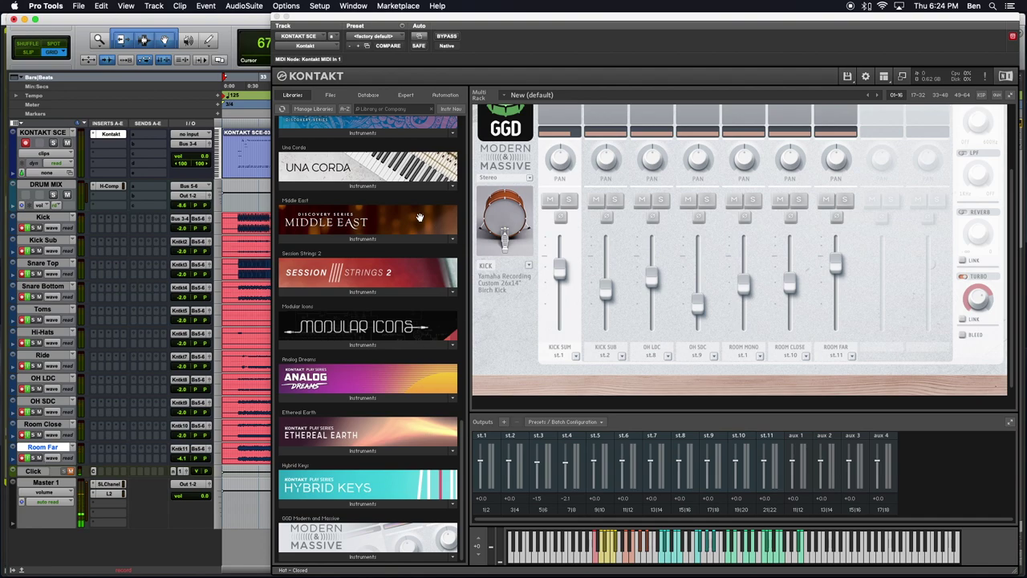
Step: Hide Kontakt's Outputs section and on-screen keyboard so the whole Kick mixer page fits in the rack
scroll(554, 249, up, 4)
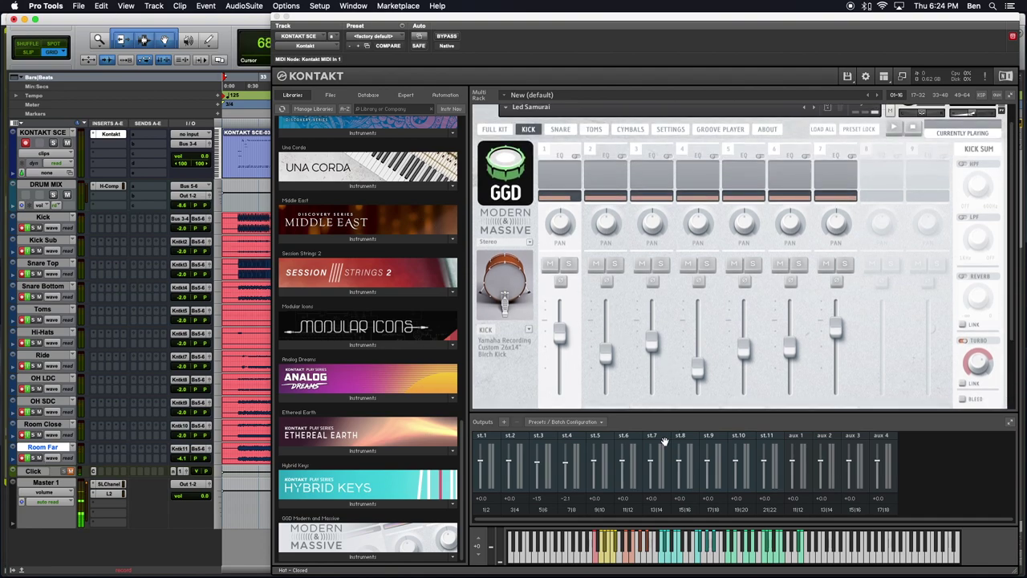
click(884, 75)
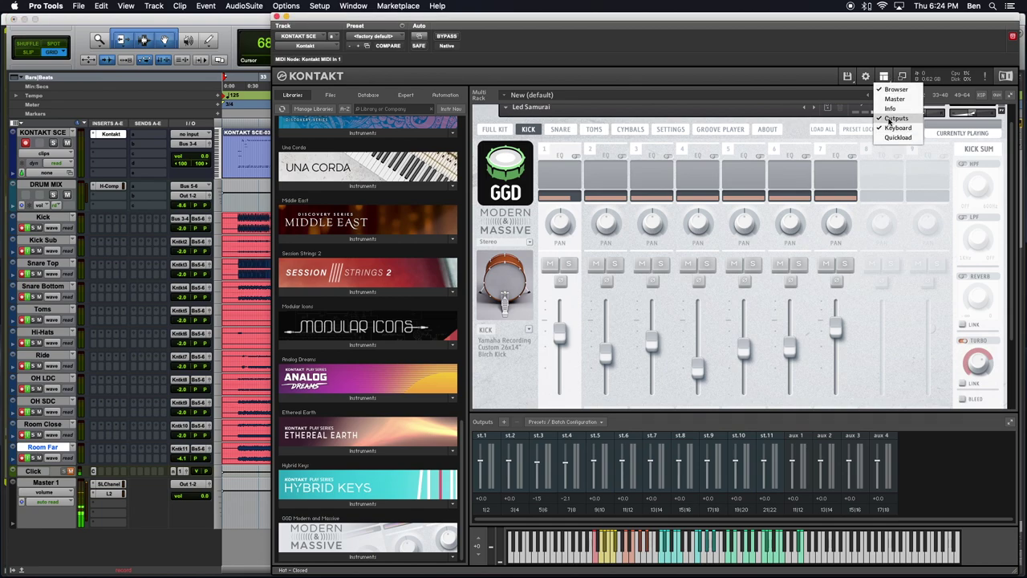
click(891, 118)
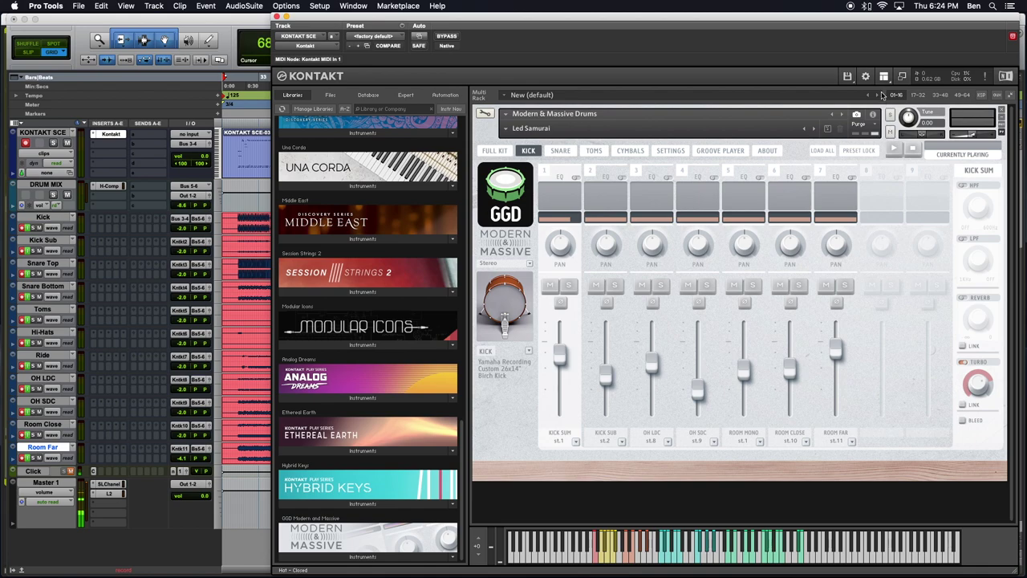
click(883, 76)
click(888, 128)
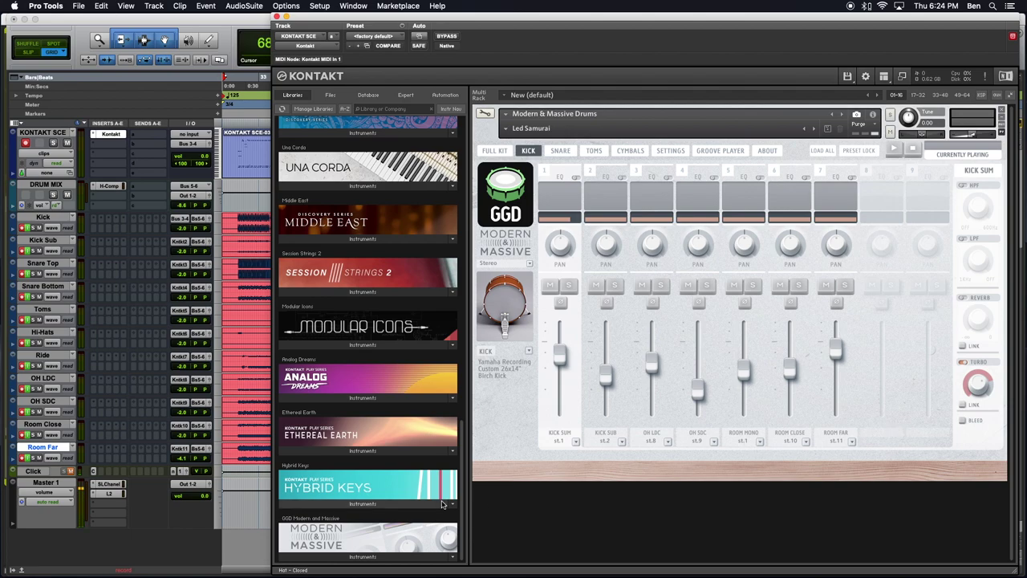
Step: Point out the overhead and room tracks by selecting OH LDC, OH SDC, Room Close and finally Room Far
click(48, 378)
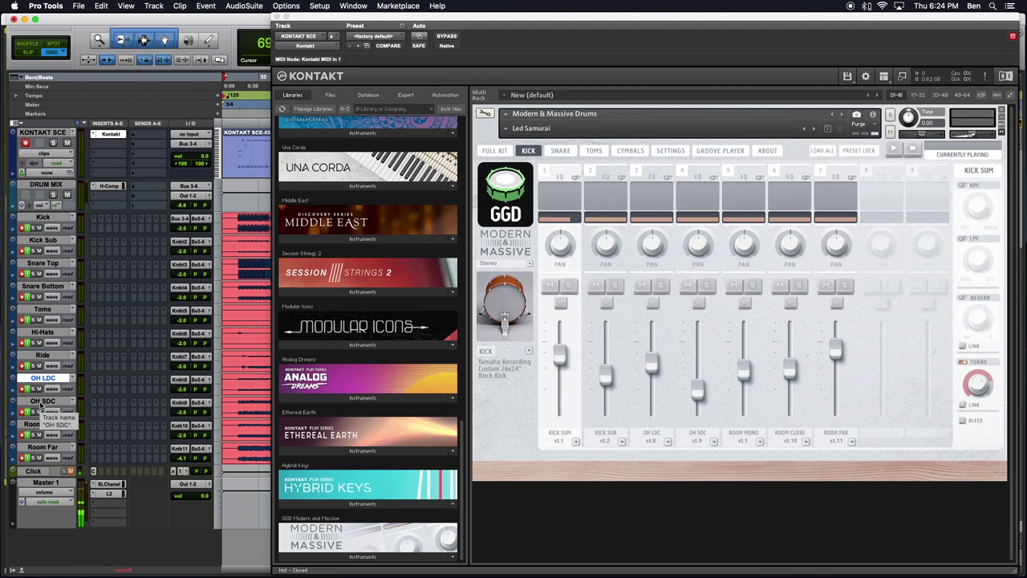
click(41, 403)
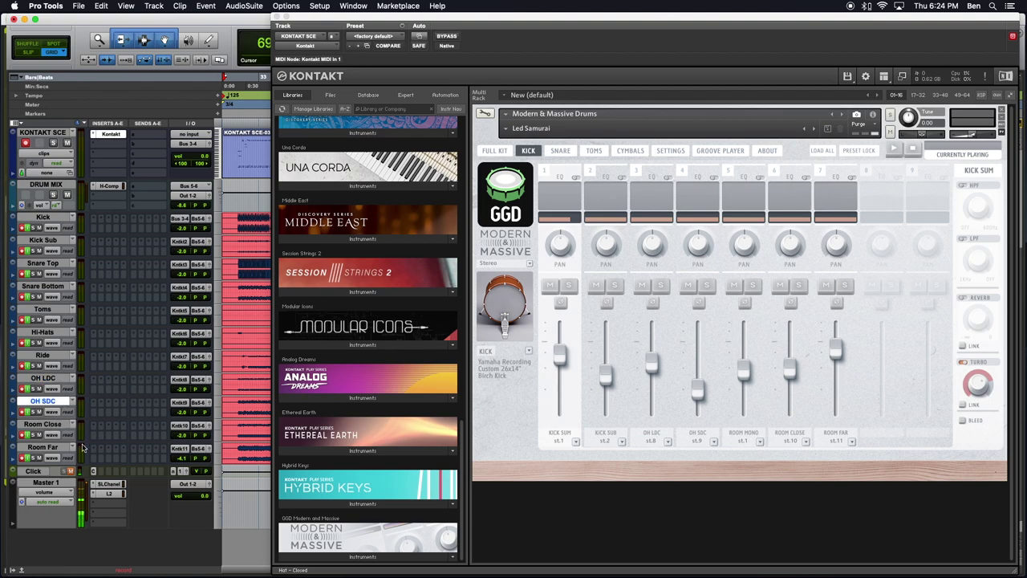
click(48, 424)
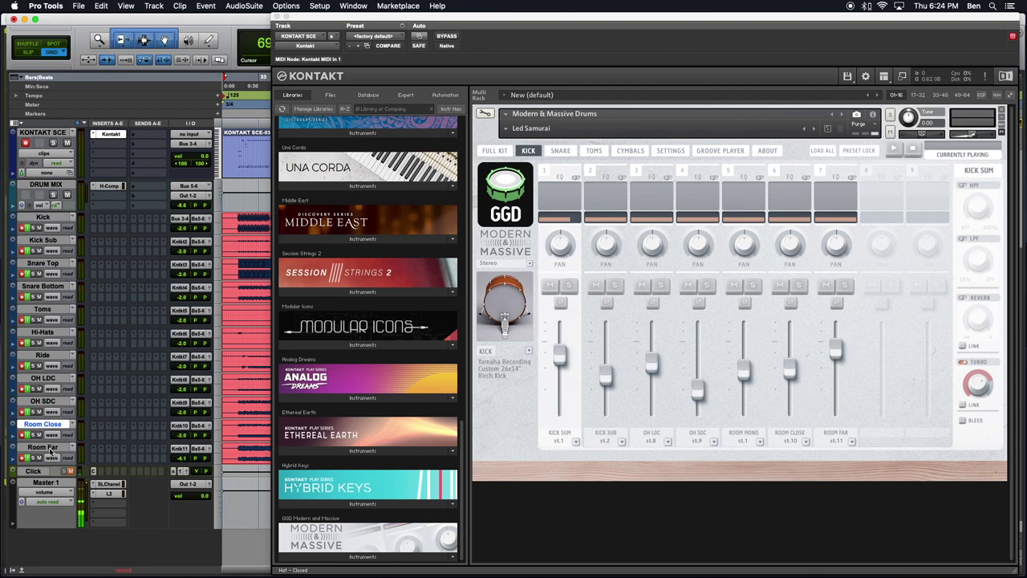
click(44, 447)
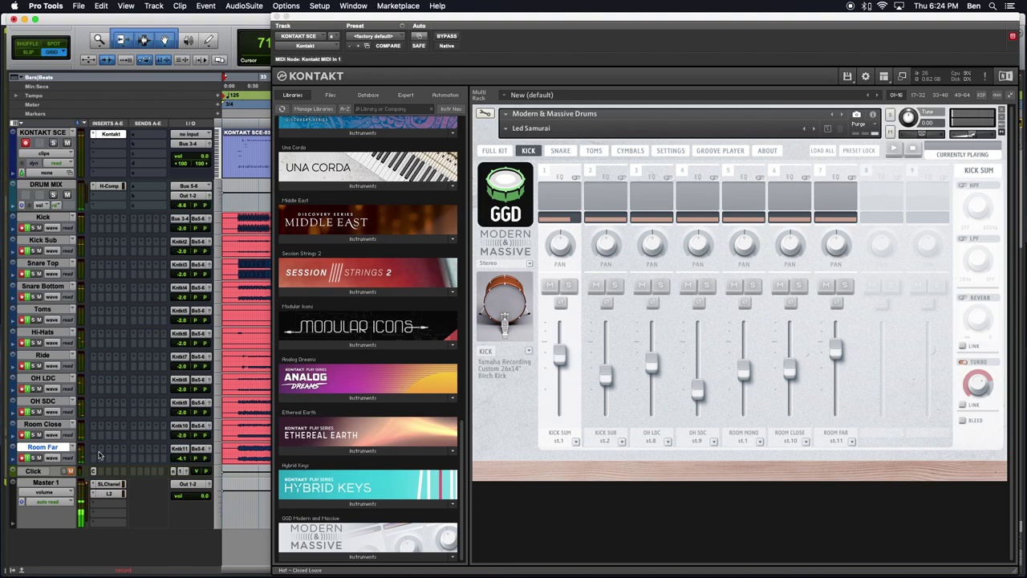
Step: Move Kontakt down to uncover the upper timeline and zoom out until the SINCE IVE BEEN LOVIN clip shows
drag(511, 16, 373, 384)
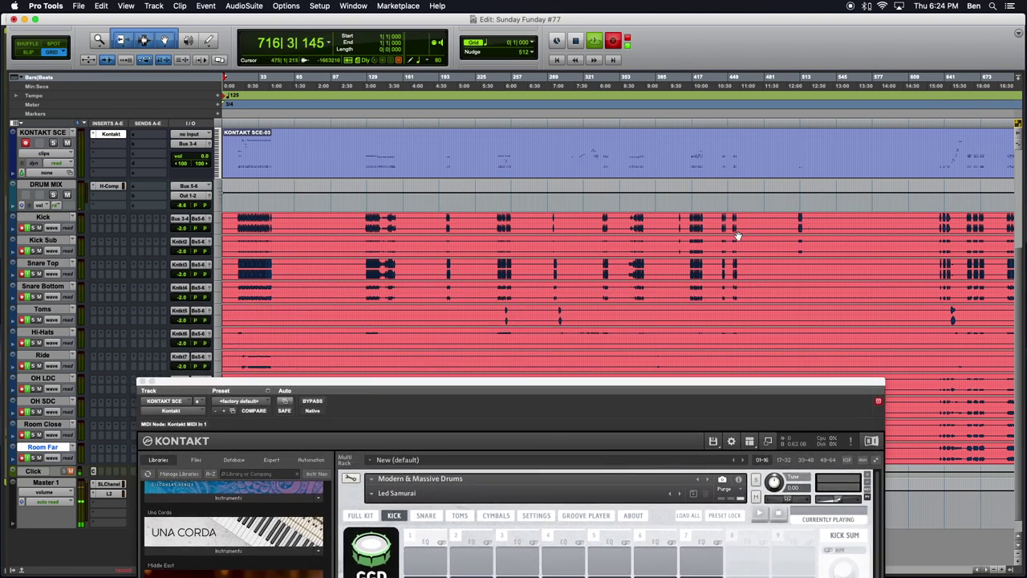
key(super+bracketleft)
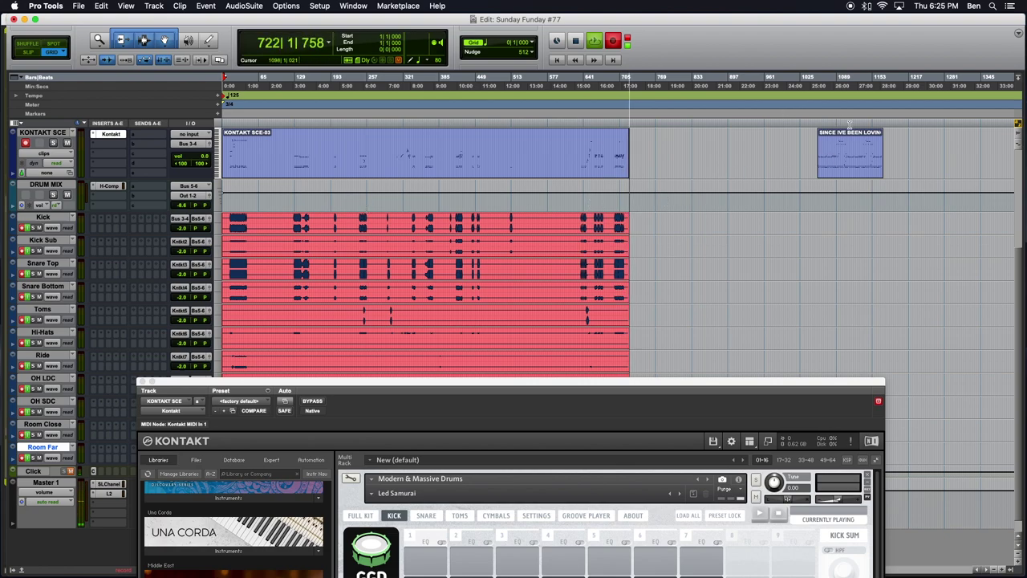
Step: Copy the SINCE IVE BEEN LOVING YOU clip to bar 732 on the KONTAKT SCE track, just ahead of the playhead
click(848, 175)
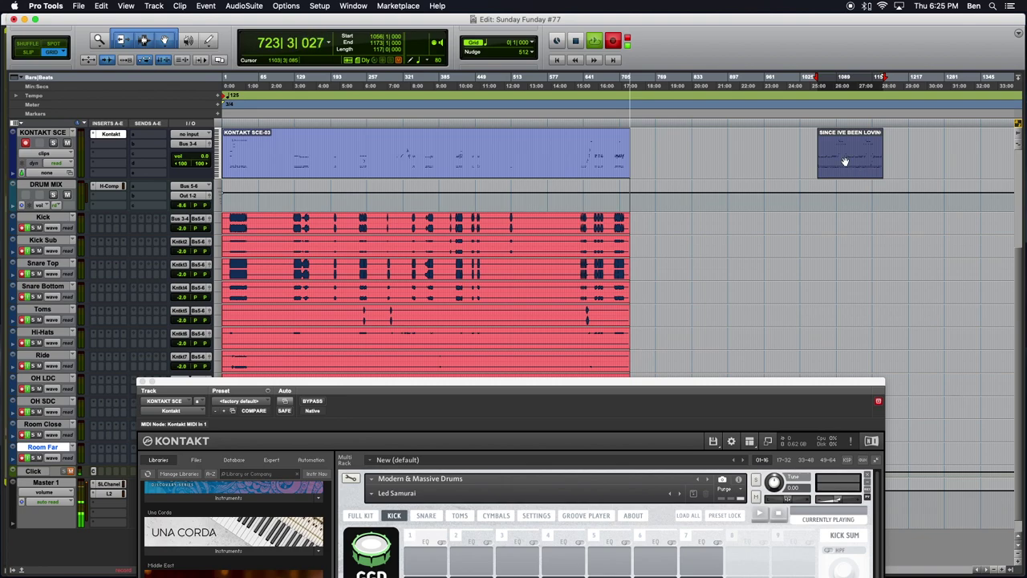
key(super+bracketright)
scroll(457, 167, left, 5)
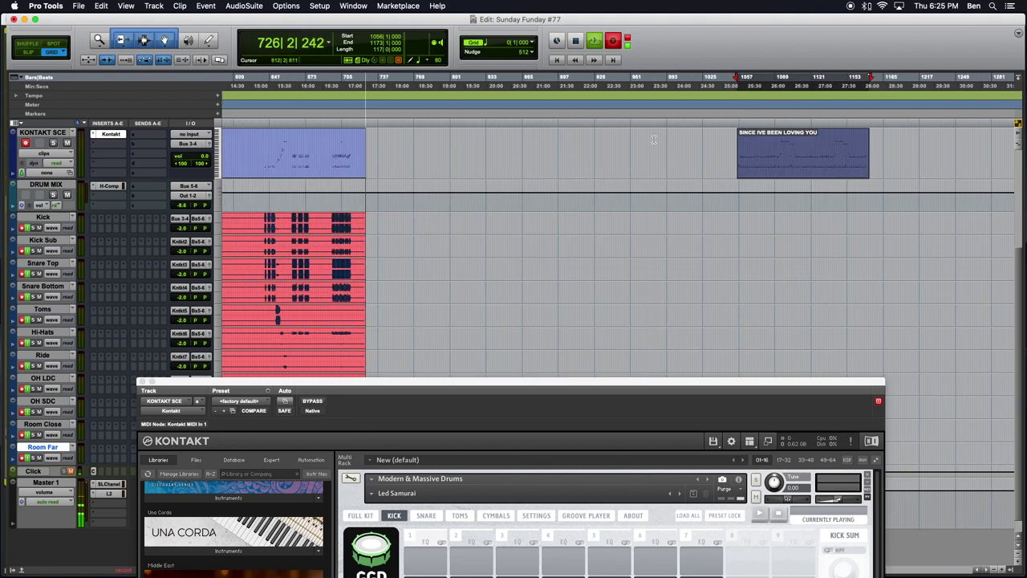
drag(803, 169, 441, 168)
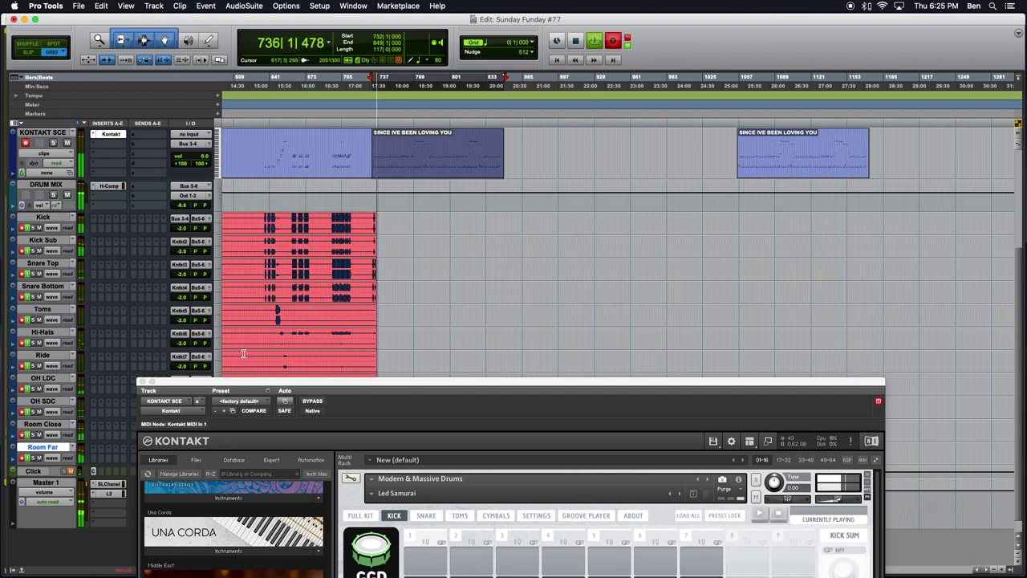
Step: Move the Kontakt window back up so it shows completely, and display the drum library's Full Kit page
drag(374, 382, 372, 258)
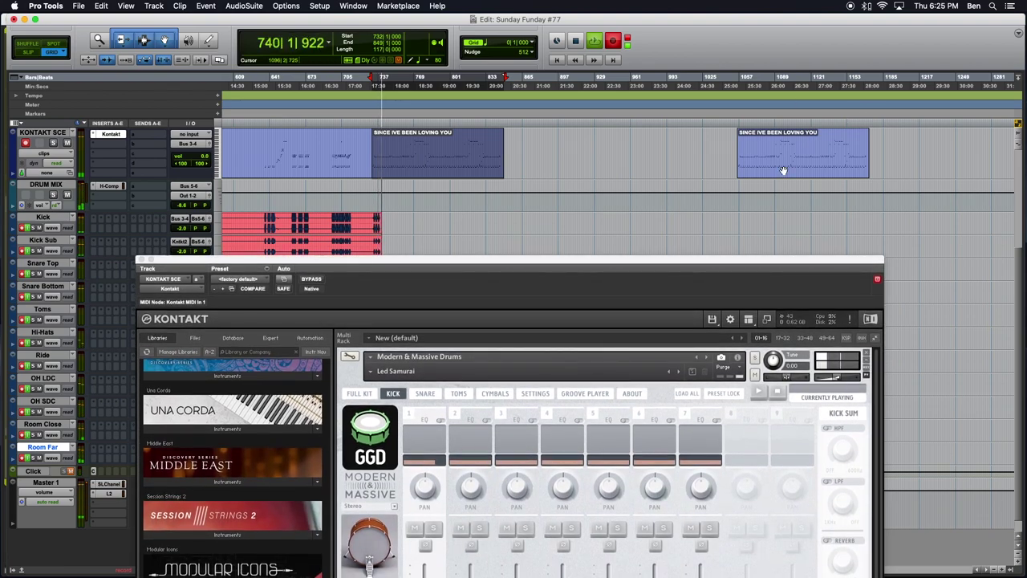
drag(292, 261, 288, 17)
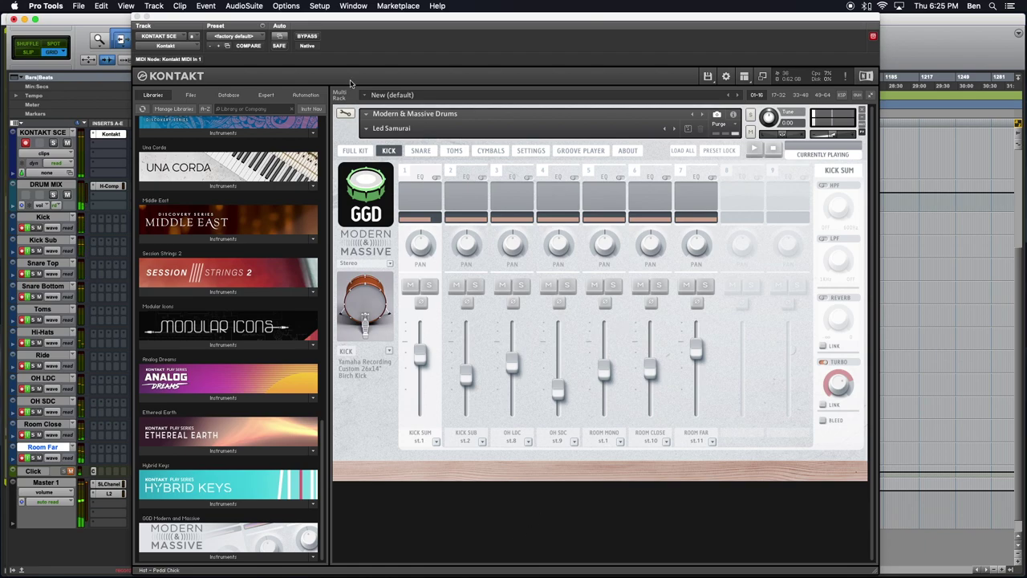
click(347, 152)
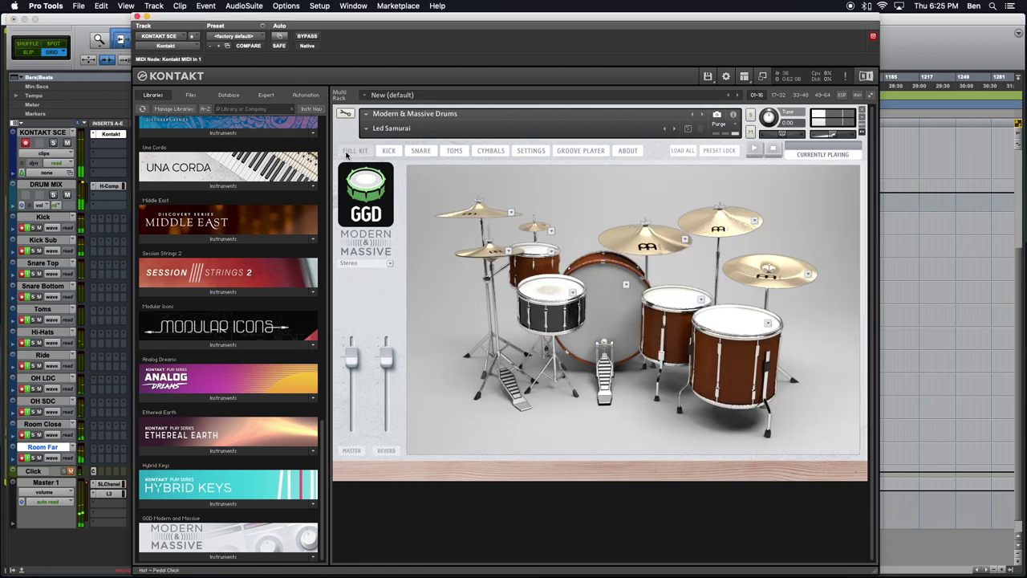
Step: Mute the VOX SCE track and close the Kontakt window
scroll(70, 201, up, 3)
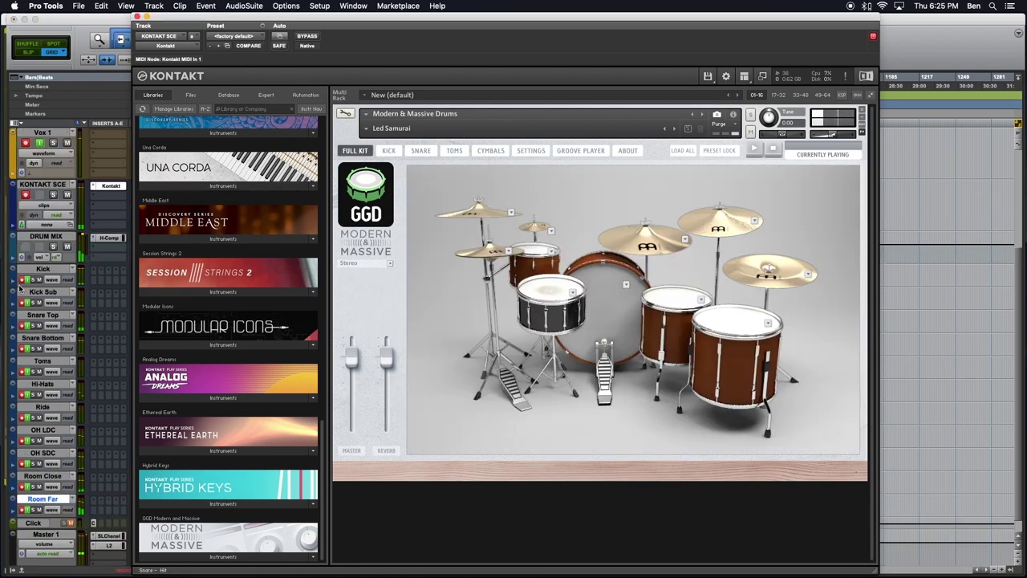
click(68, 196)
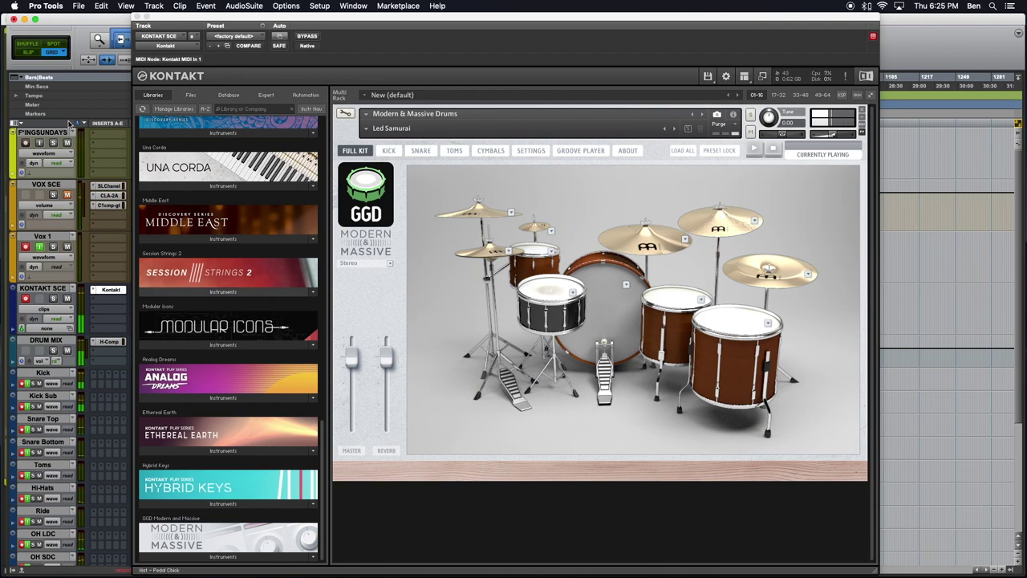
click(136, 16)
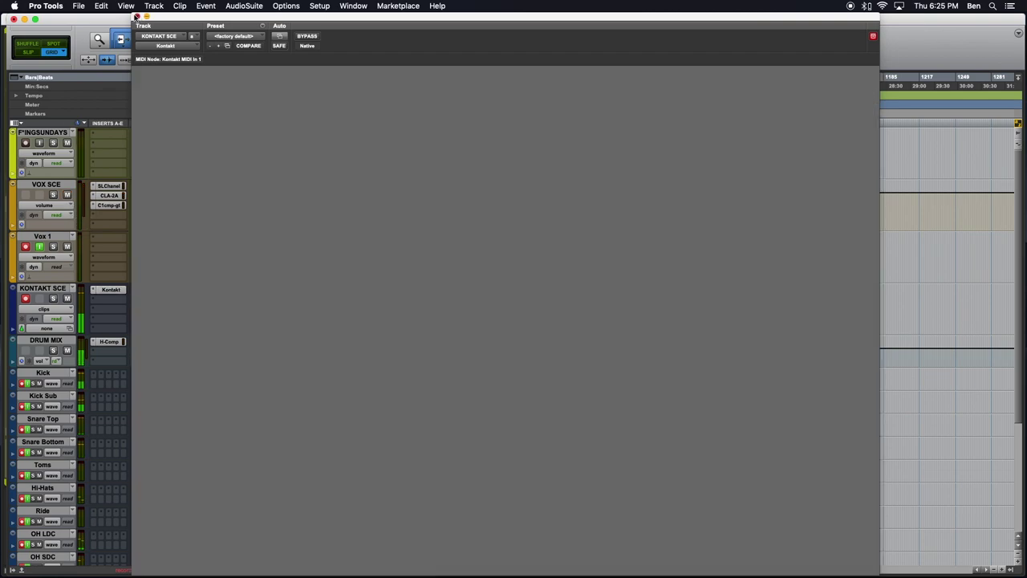
Step: View the separate drum channels in the Mix window and return to the Edit window
scroll(146, 329, down, 2)
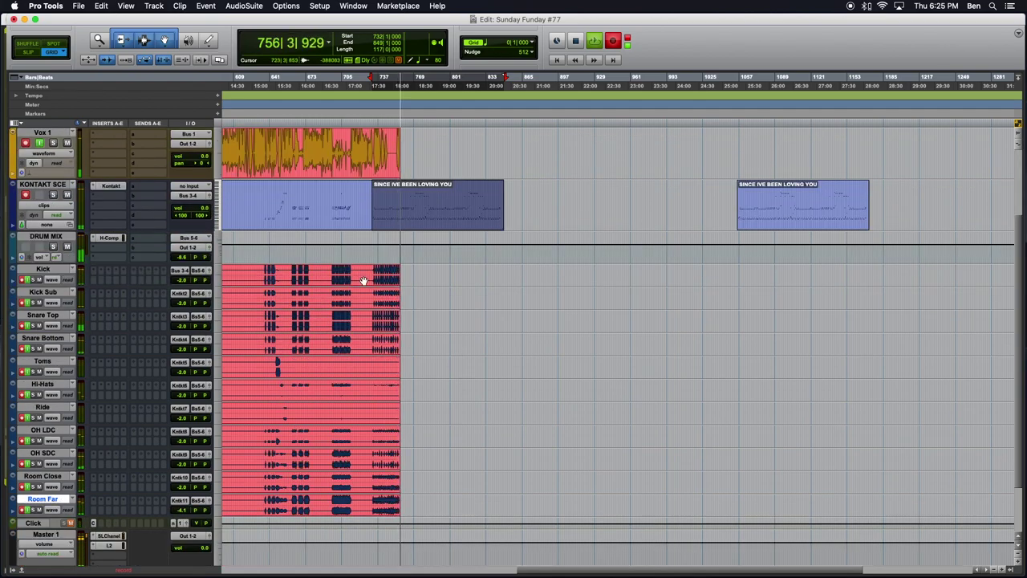
key(super+equal)
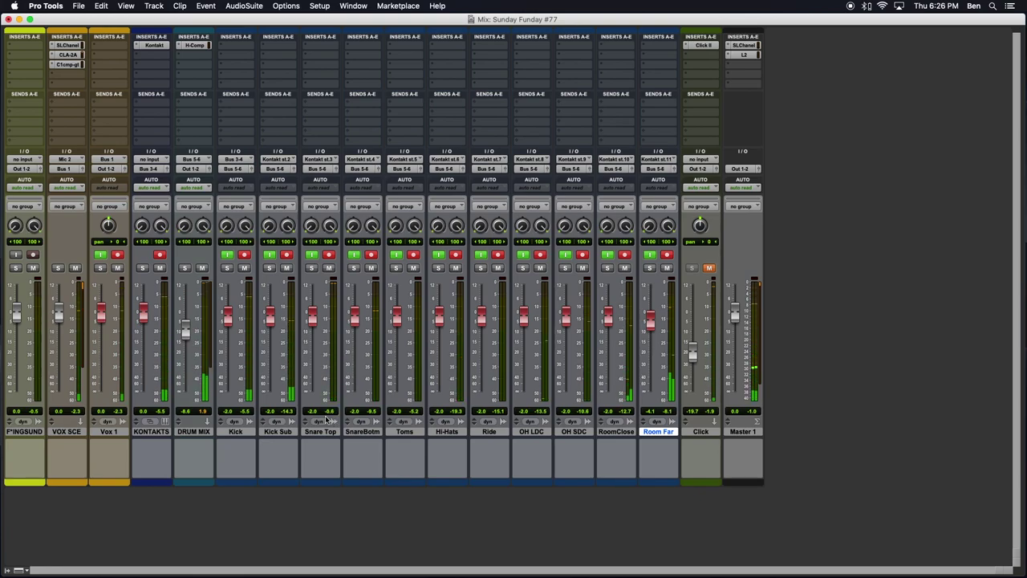
key(super+equal)
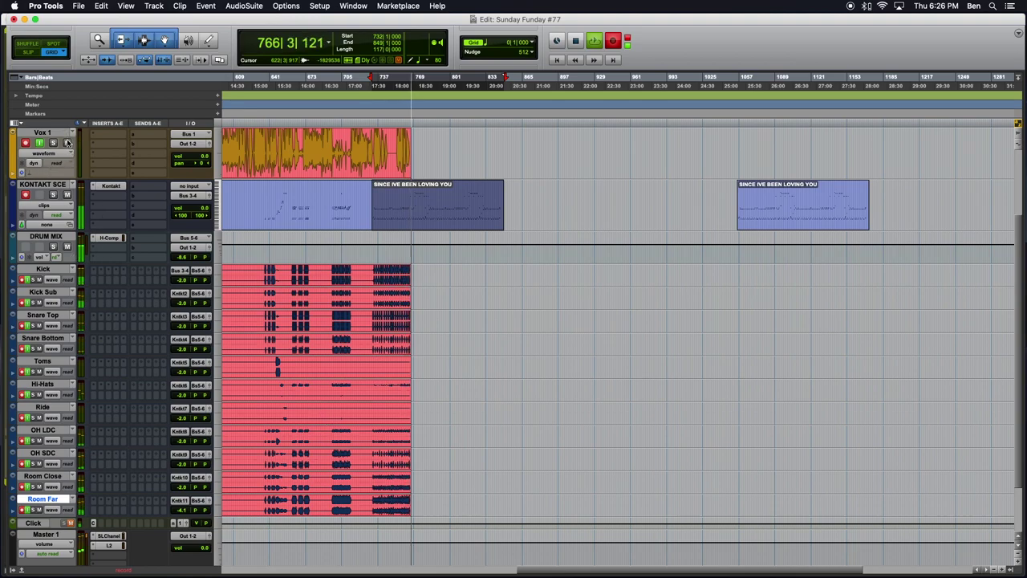
Step: Look over the track list from VOX SCE down to the recorded drum waveforms and back up to the vocal tracks
scroll(78, 172, up, 3)
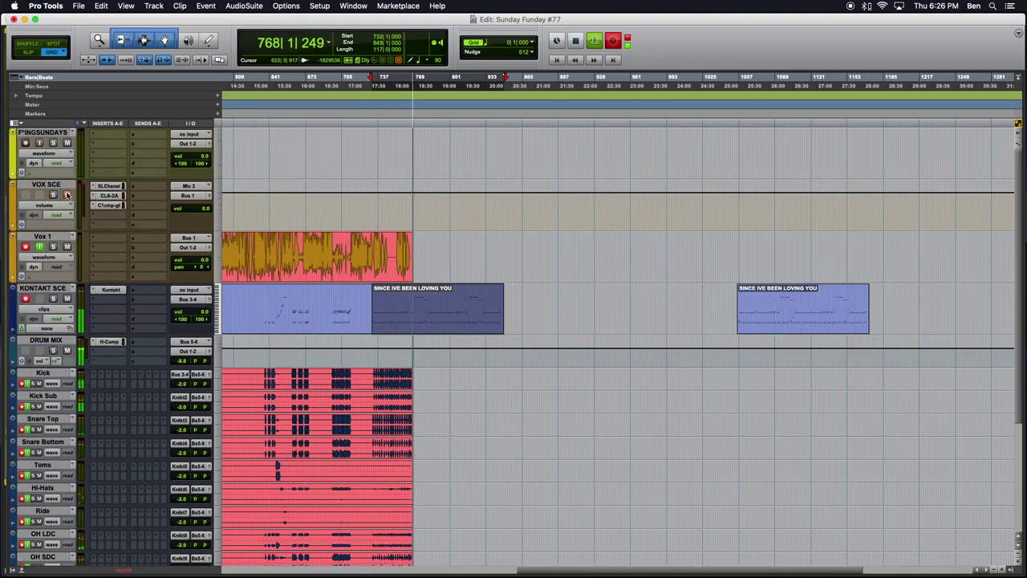
scroll(405, 415, down, 5)
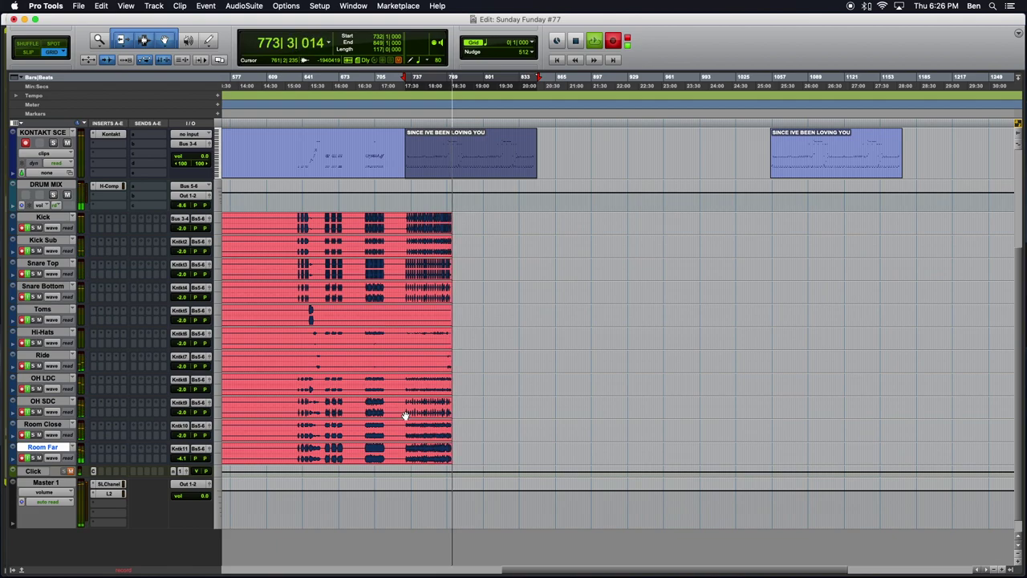
scroll(405, 414, up, 3)
scroll(405, 415, down, 3)
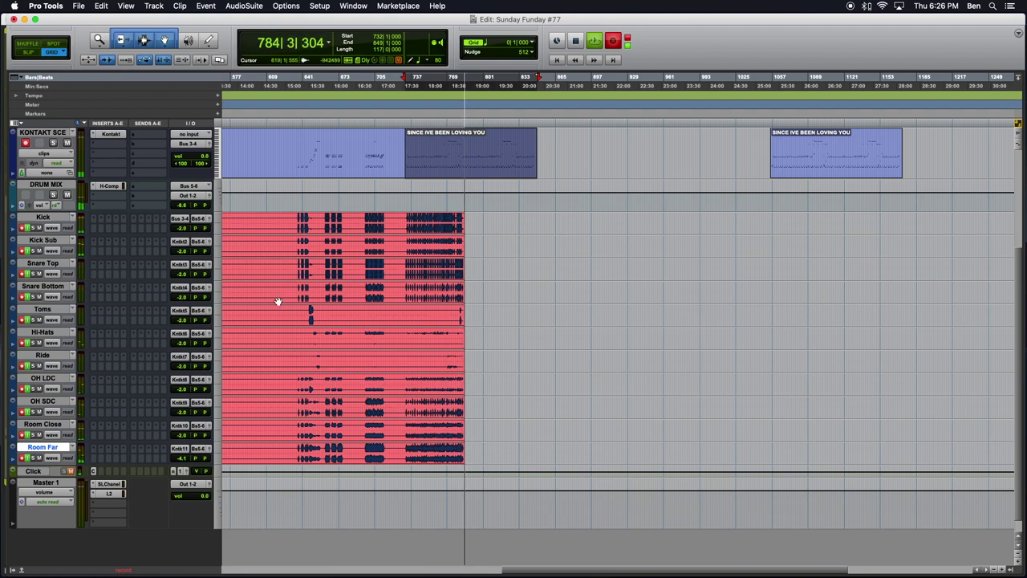
scroll(173, 247, up, 5)
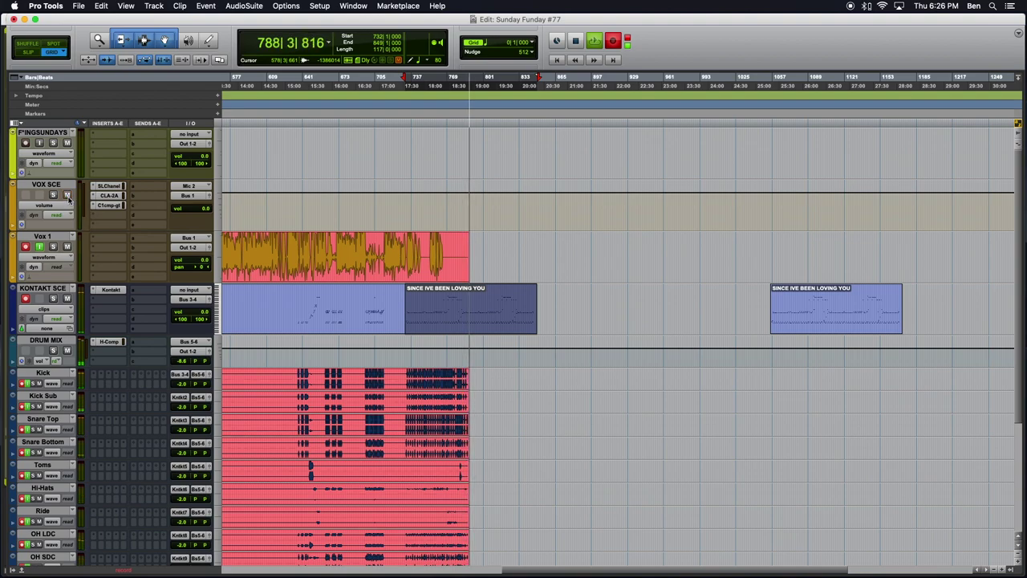
Step: Open the copied SINCE IVE BEEN LOVING YOU clip in the MIDI Editor, inspect its notes and velocities up close, and close the editor
double_click(442, 330)
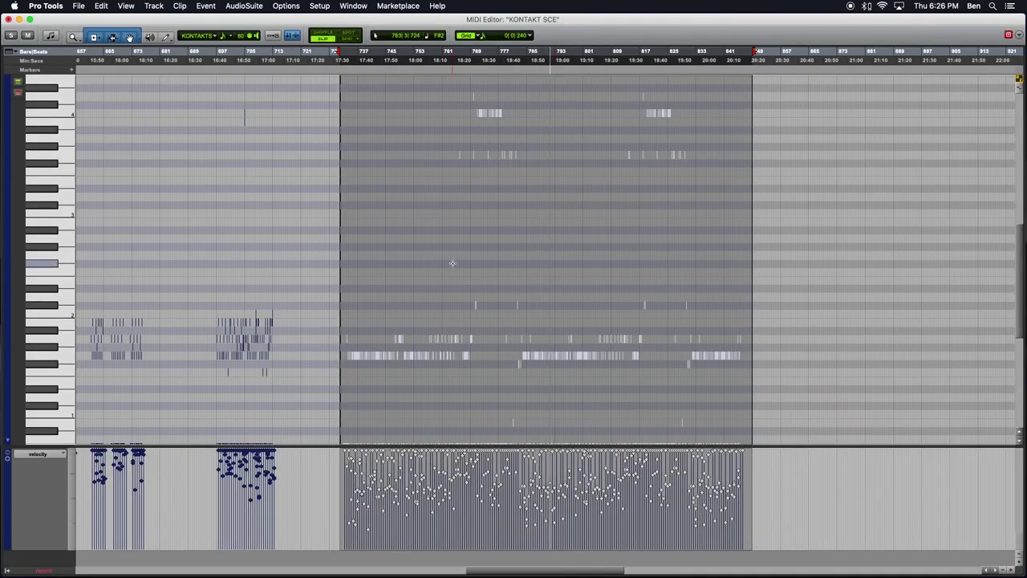
click(452, 263)
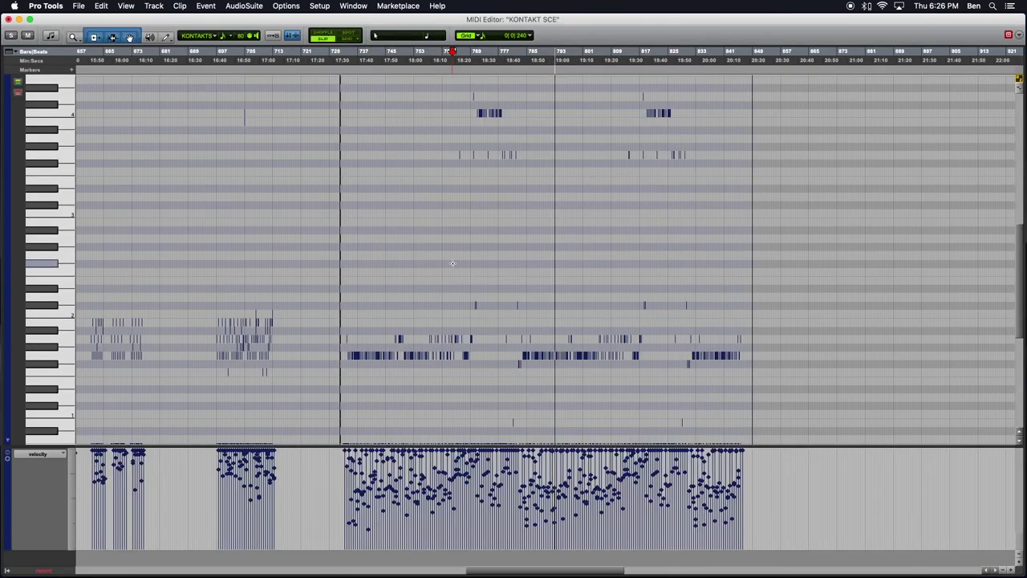
key(super+bracketright)
key(super+bracketright)
key(super+bracketright)
key(super+bracketright)
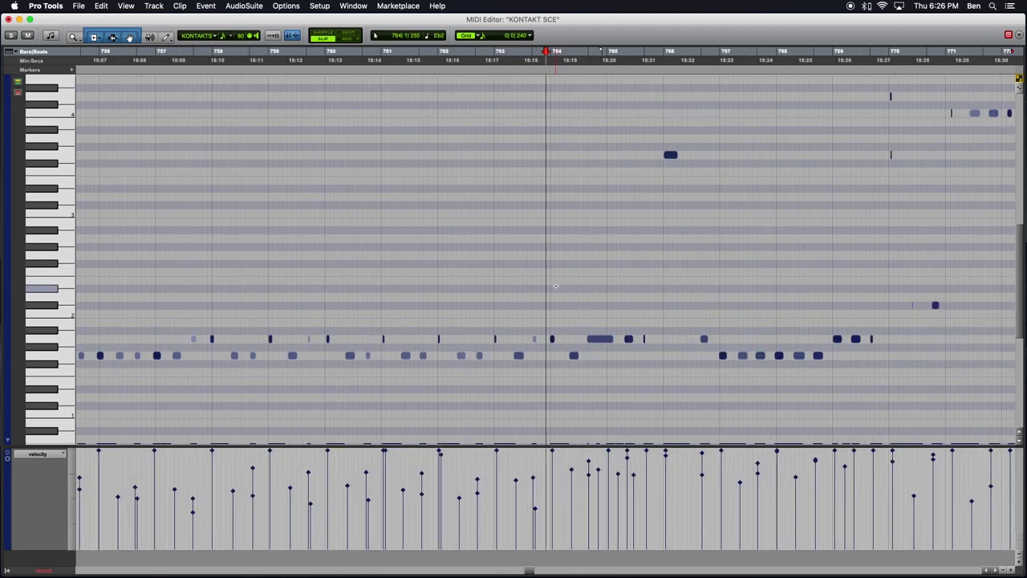
scroll(327, 329, left, 5)
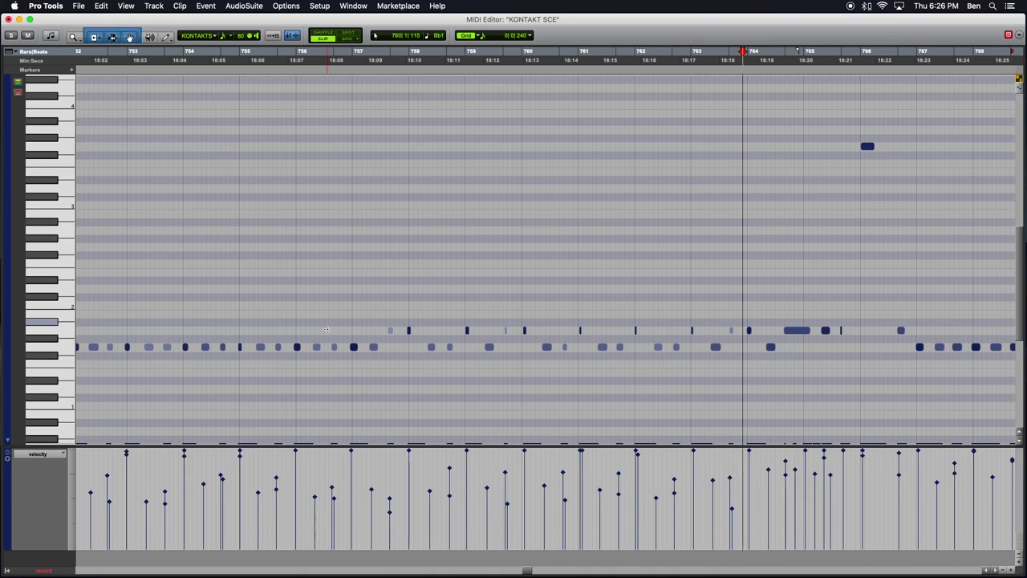
key(super+w)
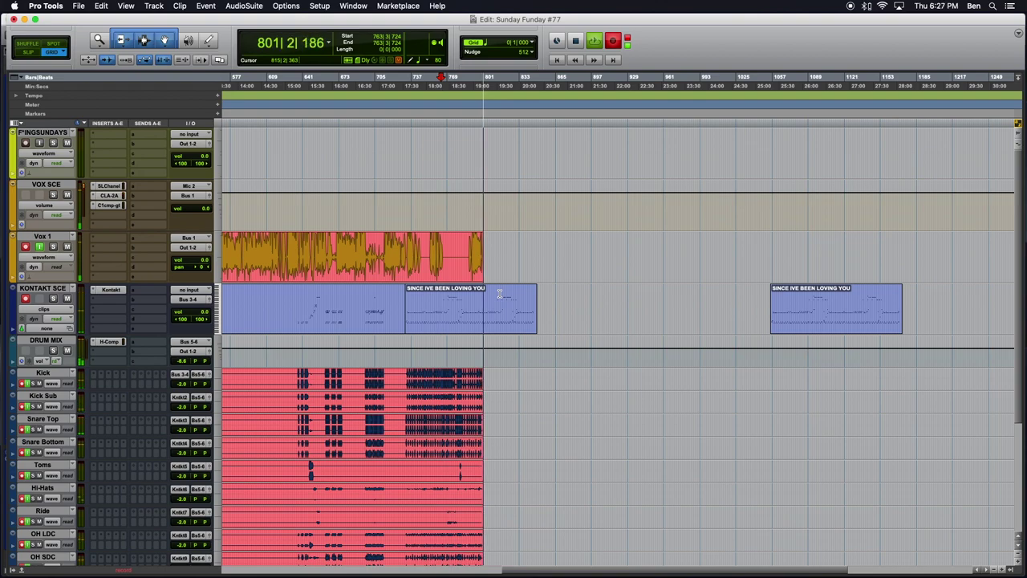
Step: Reopen the copied clip in the MIDI Editor, examine the opening notes around bar 735 including the lower ones, and return to the Edit window
scroll(499, 294, down, 5)
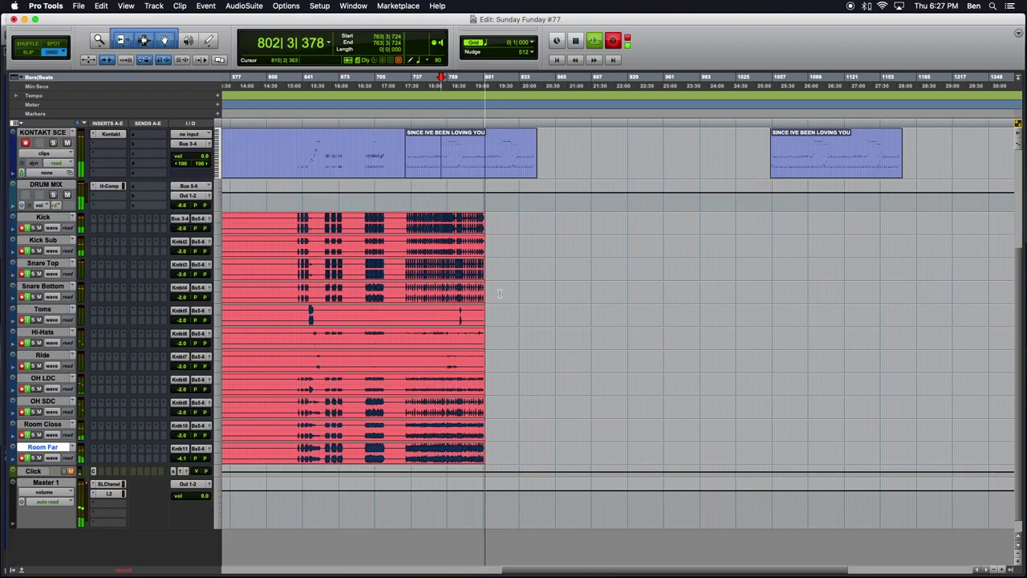
scroll(499, 294, up, 2)
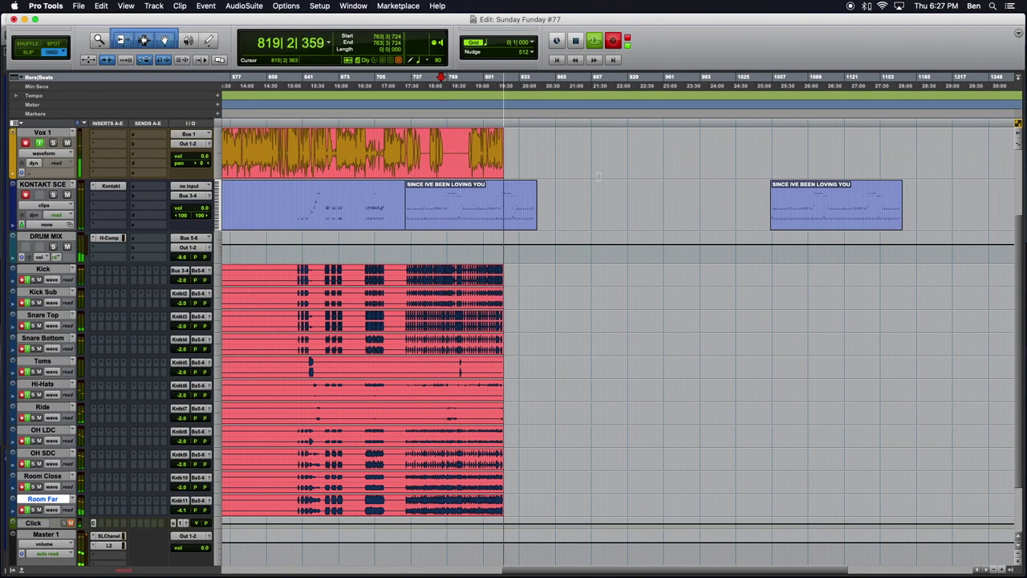
double_click(453, 219)
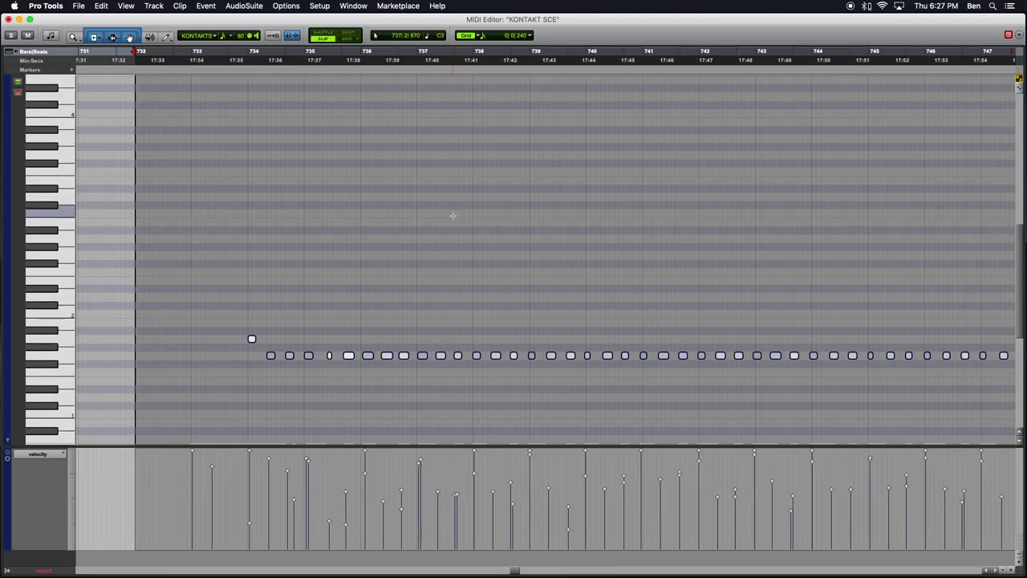
key(space)
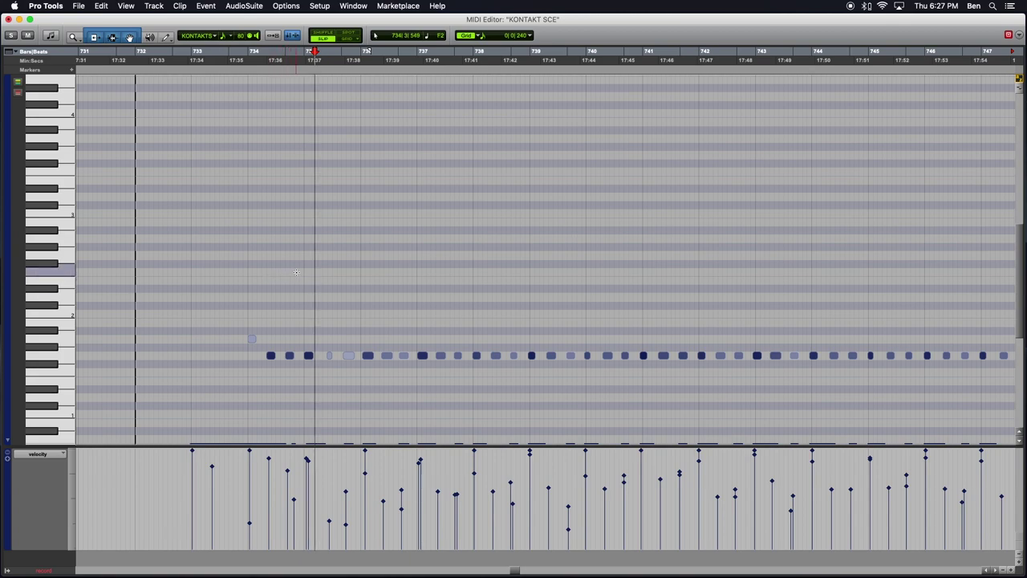
scroll(253, 309, down, 3)
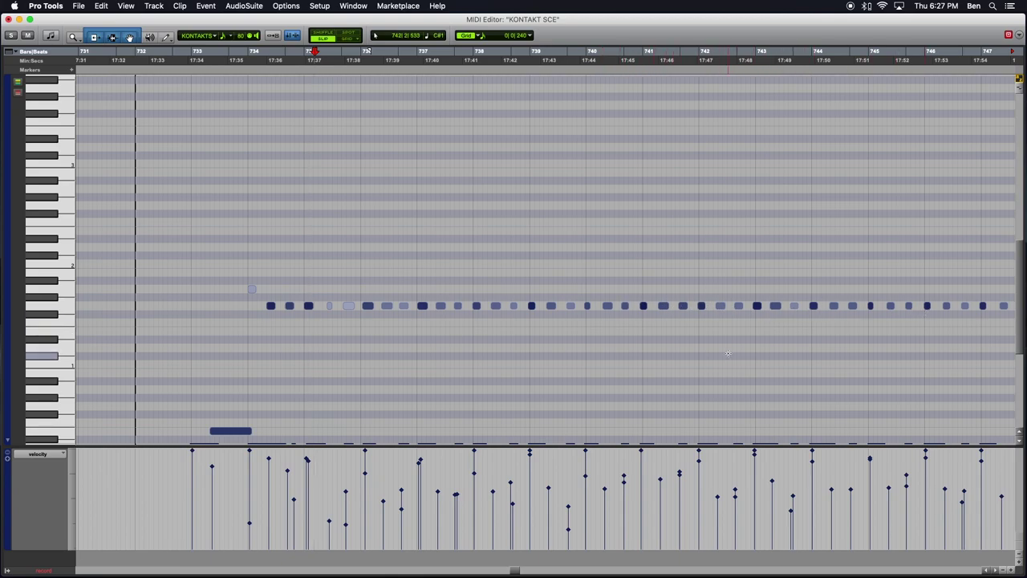
key(super+w)
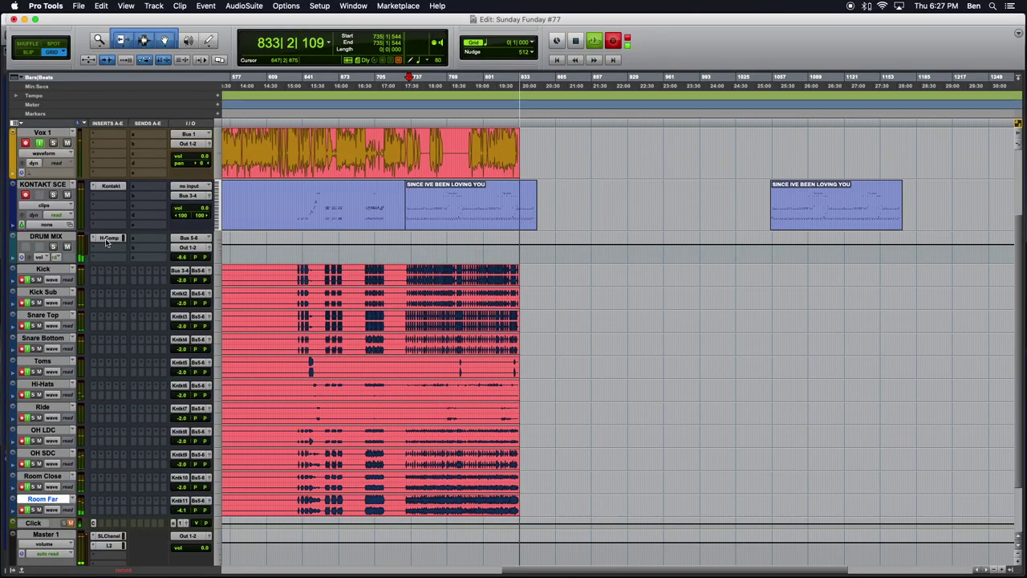
Step: Open H-Comp on the DRUM MIX track, try out its Threshold, lower the Mix to about 70, and close the plug-in
click(109, 238)
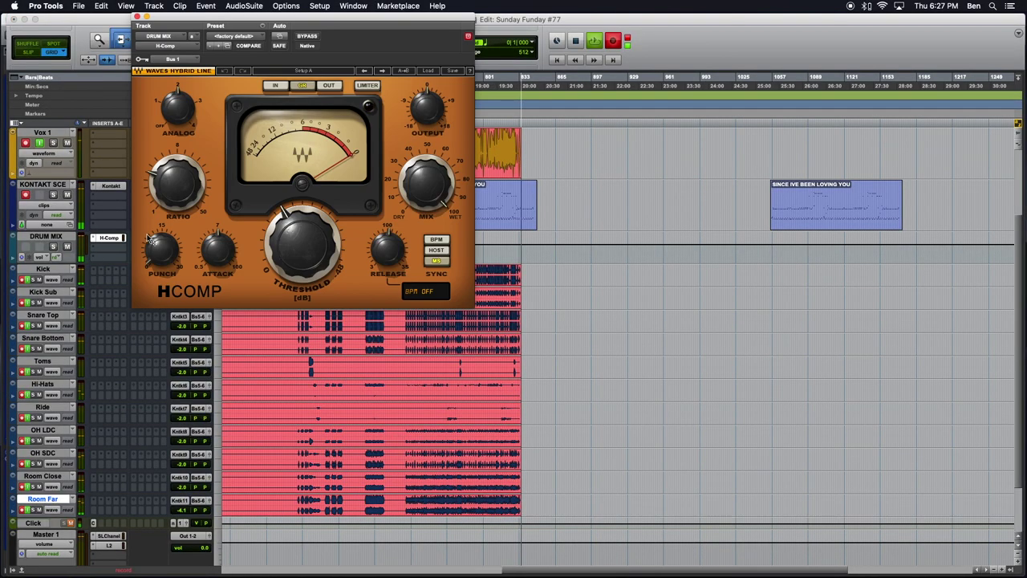
drag(318, 208, 318, 164)
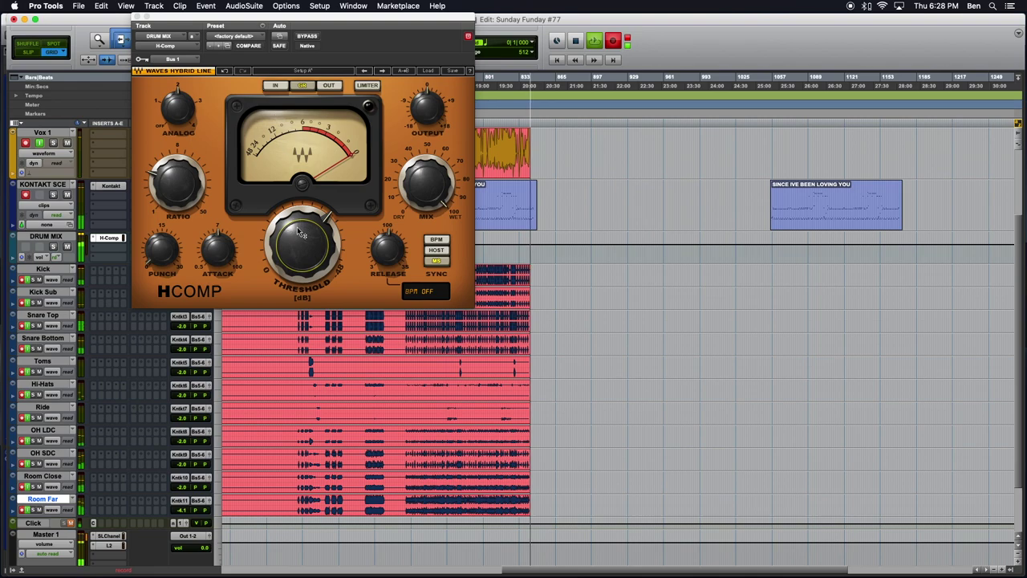
drag(435, 189, 435, 210)
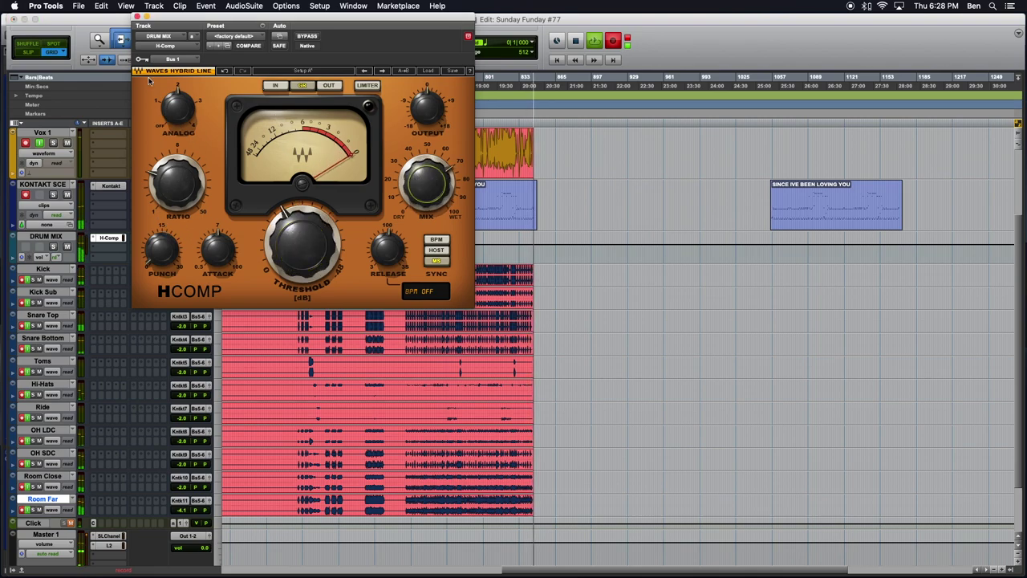
click(137, 16)
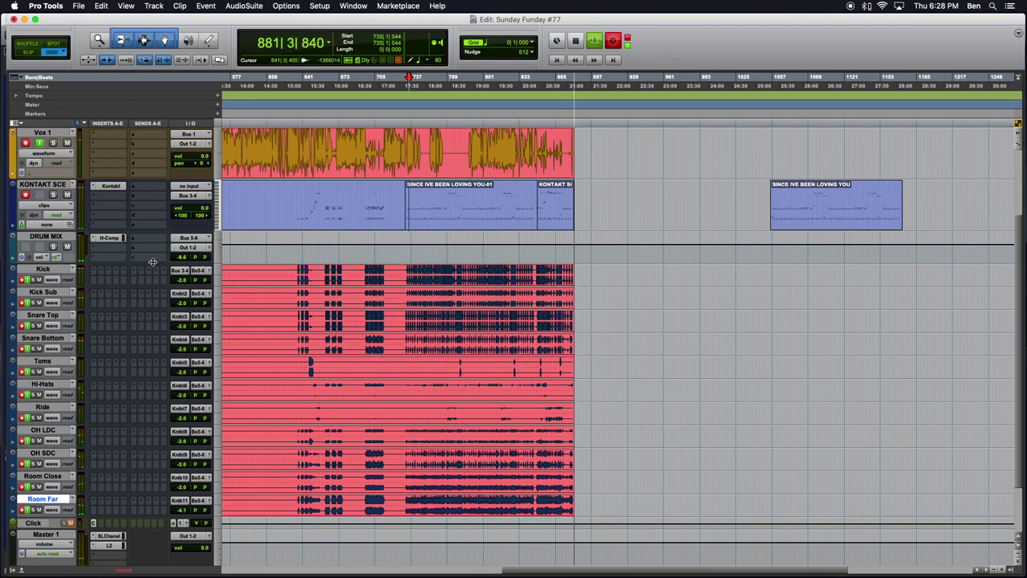
Step: Mute the VOX SCE track while the drums play, and unmute it for talking
scroll(152, 262, up, 2)
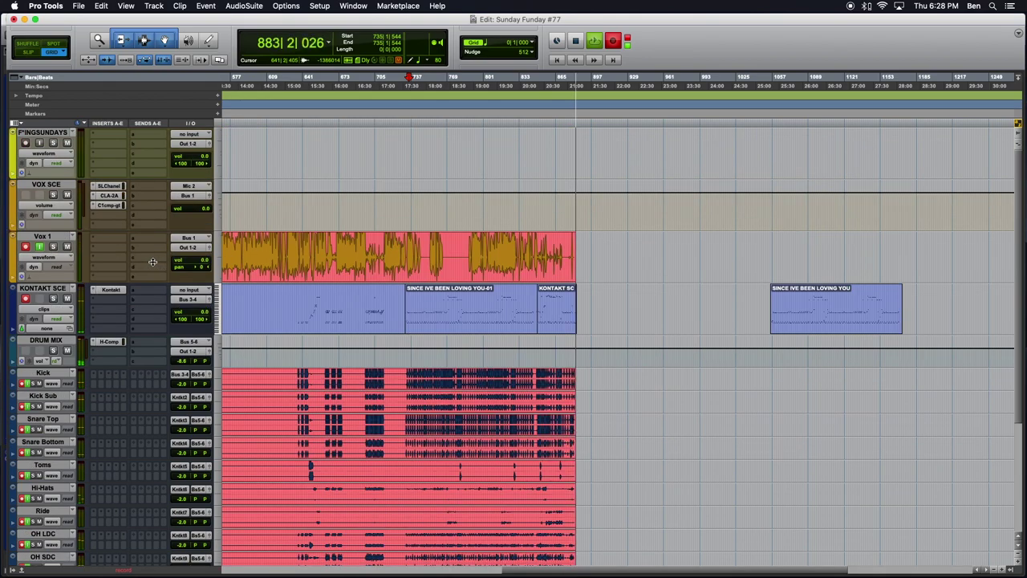
click(68, 195)
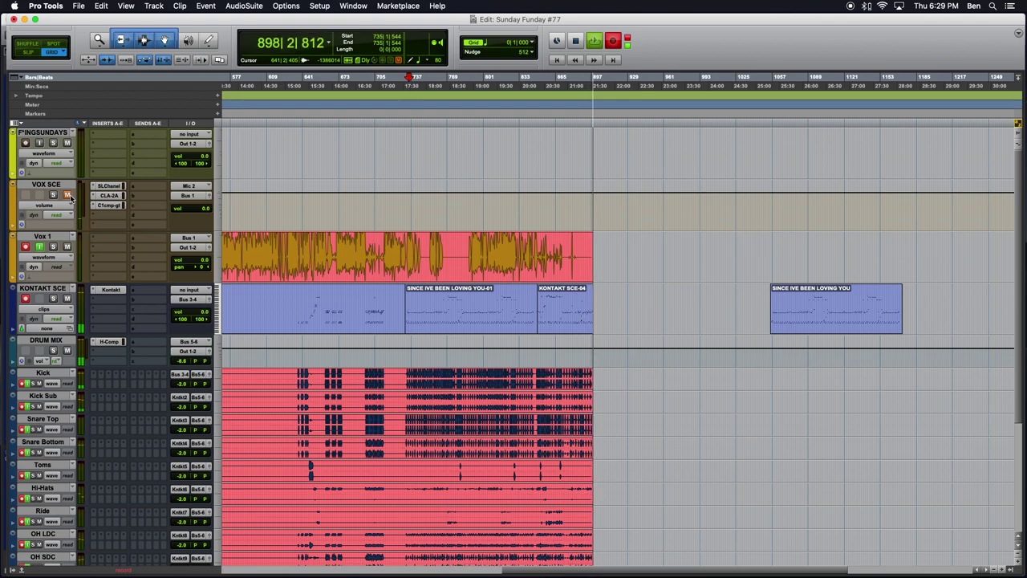
click(67, 195)
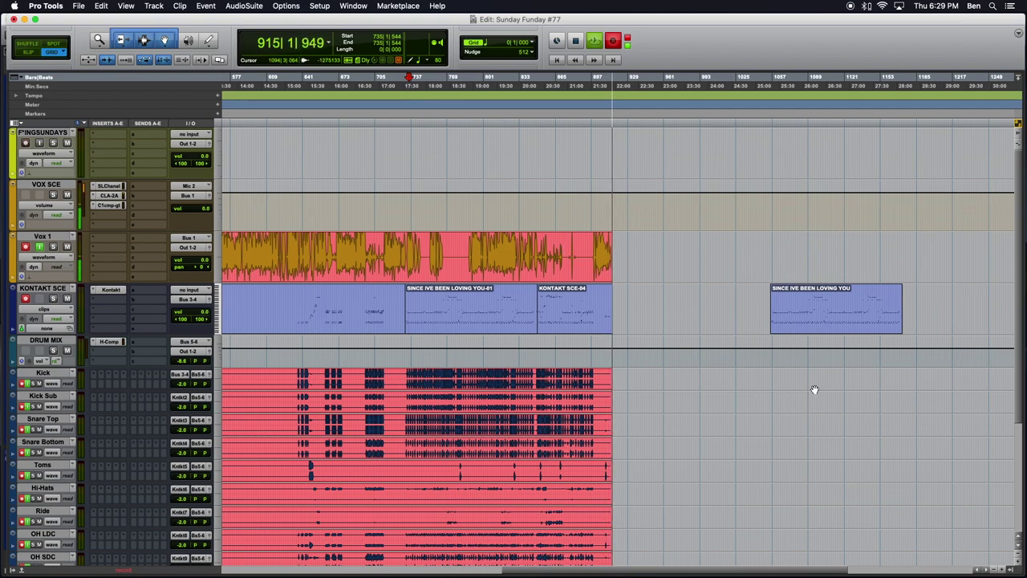
Step: Review the newly recorded waveforms on the drum tracks and unmute the VOX SCE track
scroll(814, 389, down, 3)
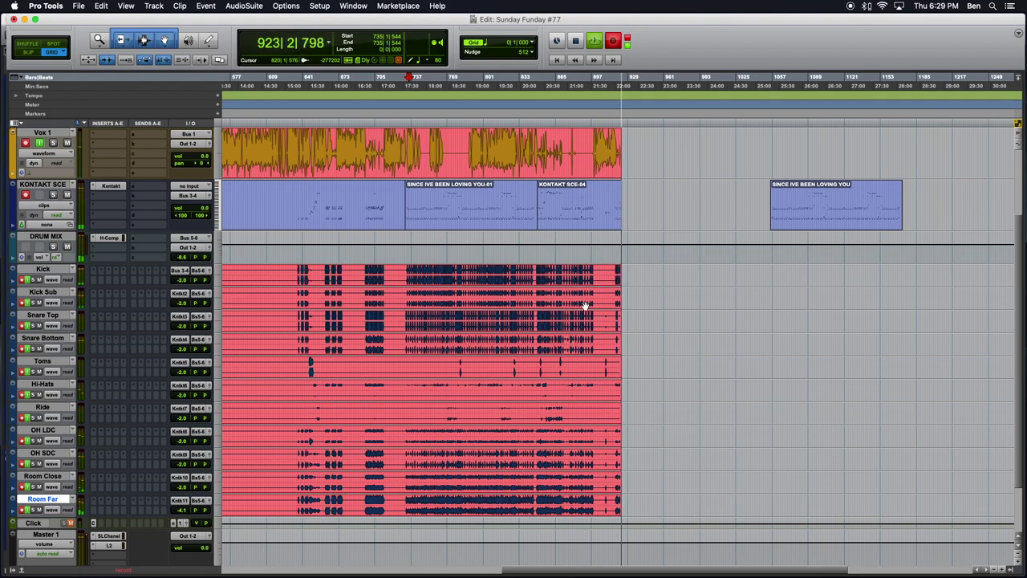
scroll(79, 241, up, 3)
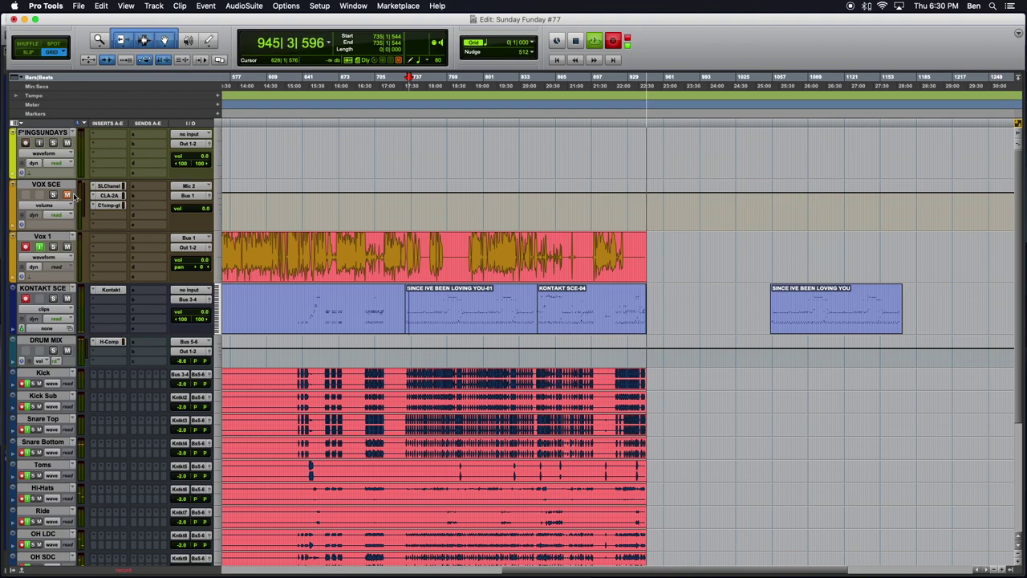
click(67, 196)
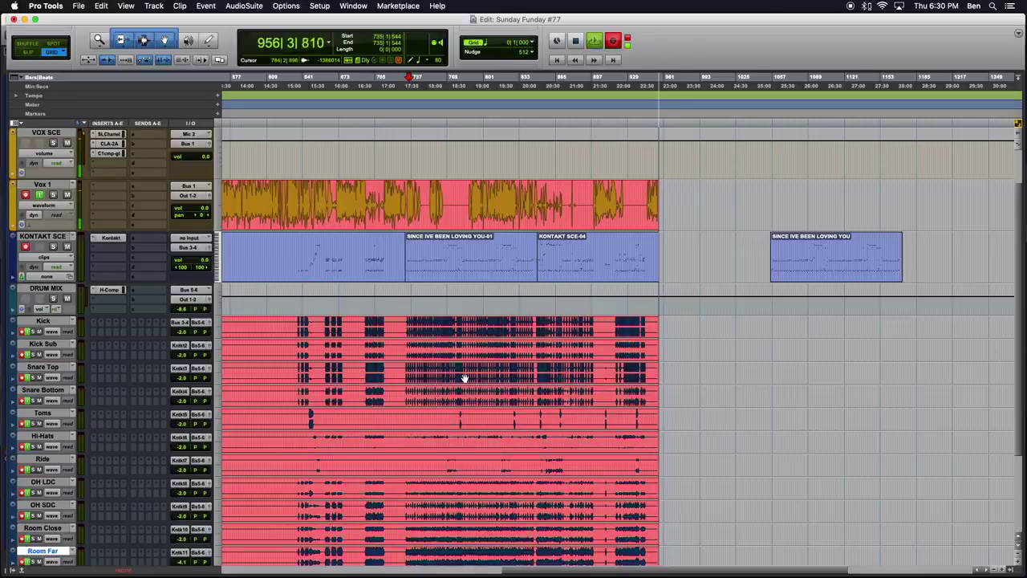
Step: Check the separate drum tracks down to Room Far once more and mute the VOX SCE track
scroll(474, 341, down, 2)
scroll(477, 341, up, 2)
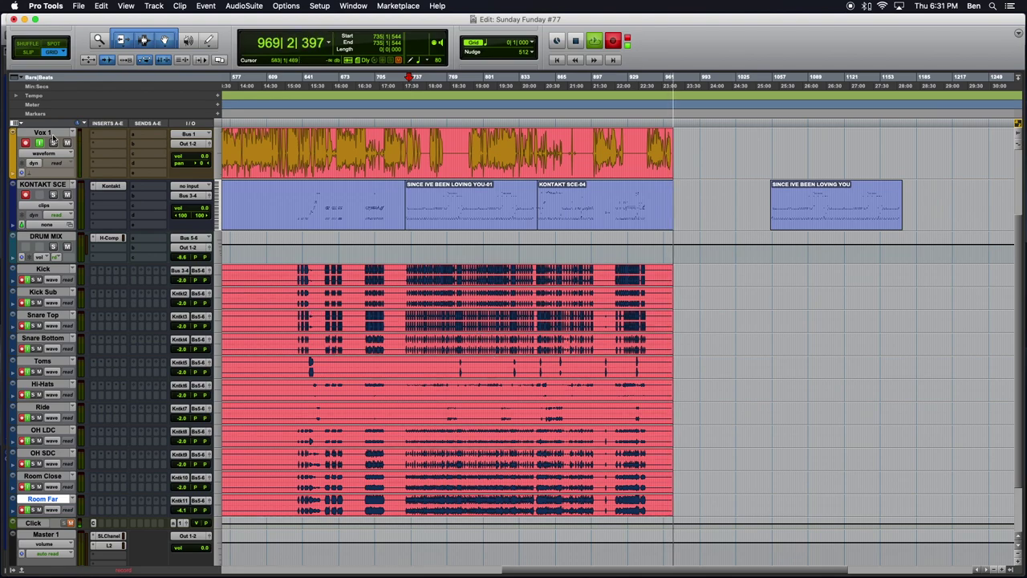
scroll(66, 193, up, 2)
click(67, 195)
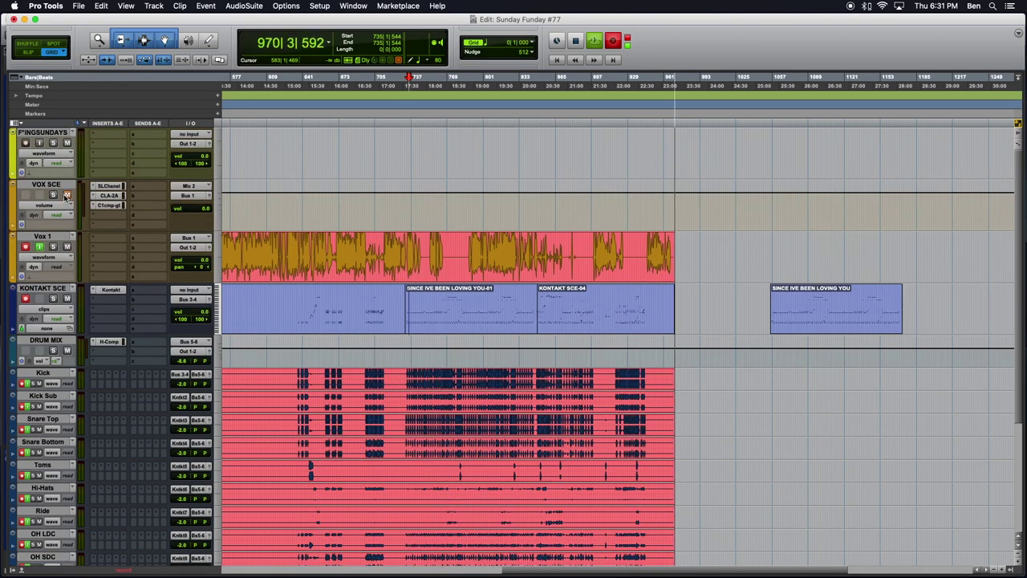